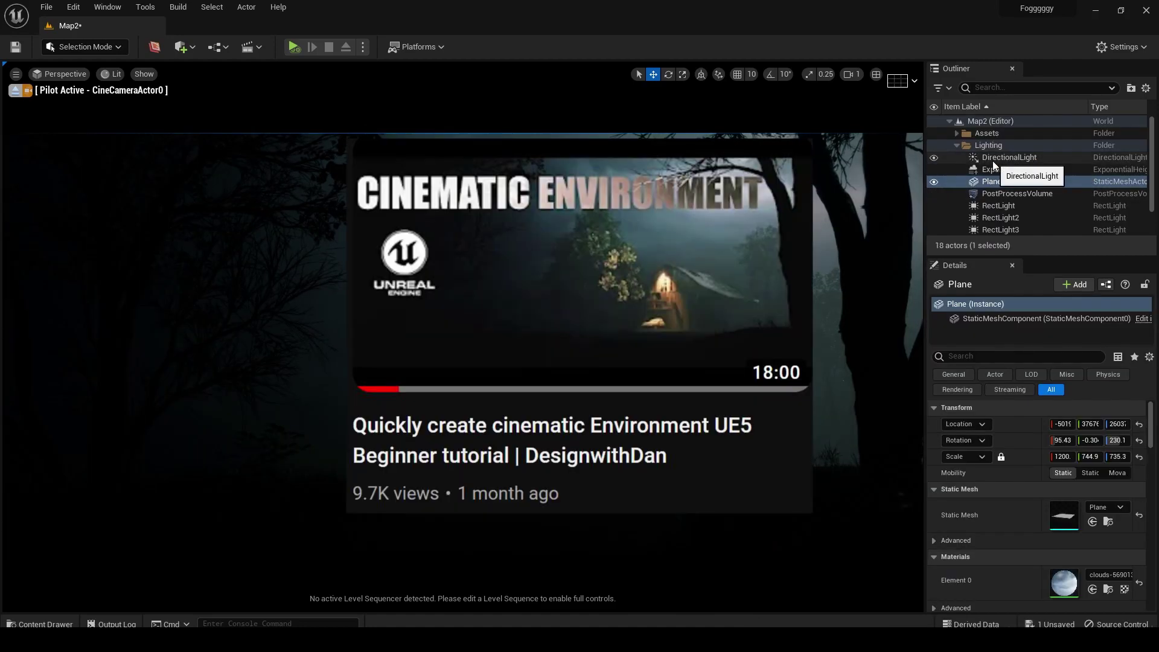
- Delete all actors in the Lighting folder, including the fog, directional light, sky plane, post process volume, rect lights and spot light
click(1015, 171)
key(Delete)
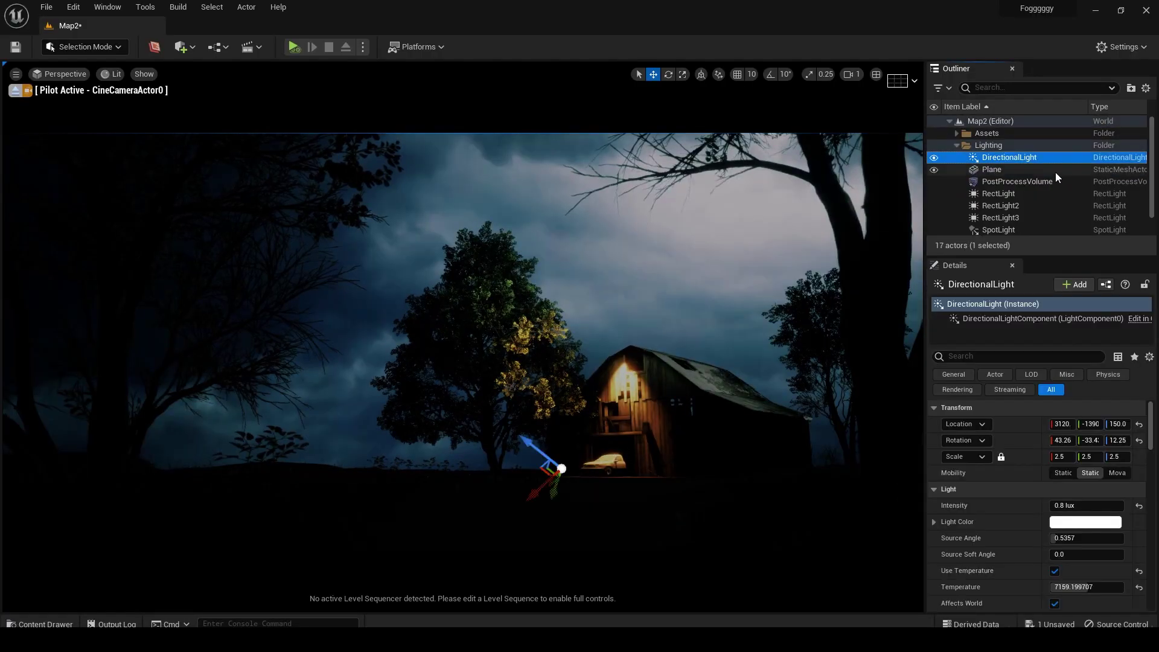
key(Delete)
key(Delete)
click(1038, 160)
key(Delete)
click(999, 156)
shift+click(1013, 193)
key(Delete)
- Add a PostProcessVolume and set its global illumination and reflections methods to None
click(118, 47)
click(184, 46)
mouse_move(247, 124)
mouse_move(248, 187)
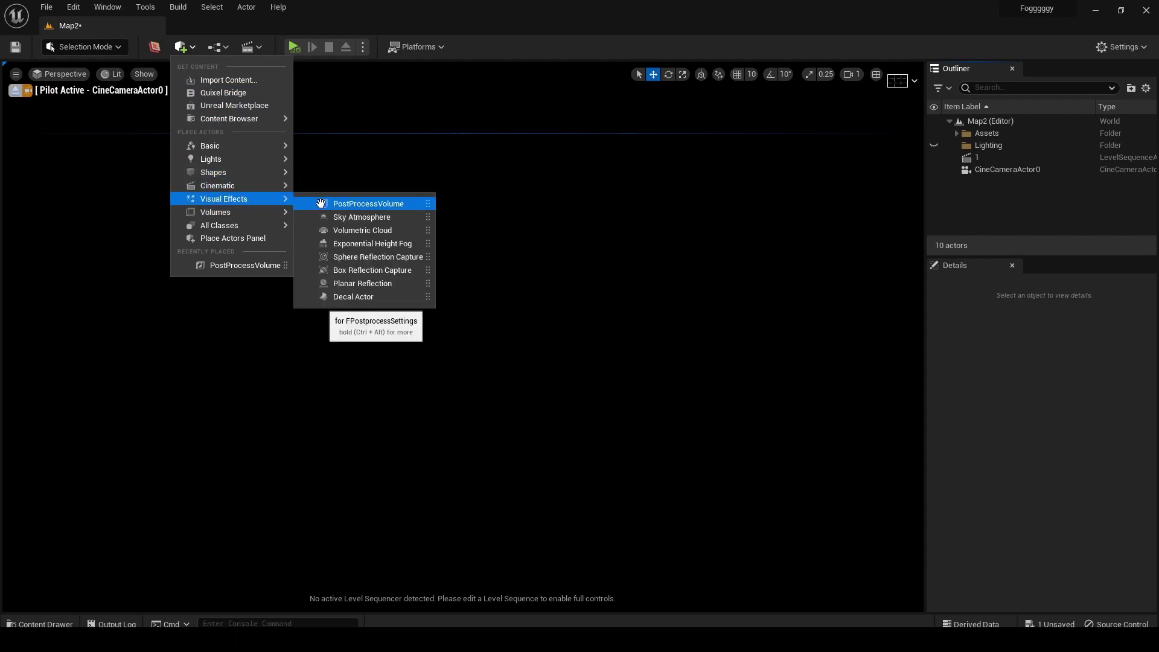
click(388, 202)
scroll(1056, 584, down, 15)
scroll(1057, 584, up, 10)
click(1084, 458)
click(1086, 473)
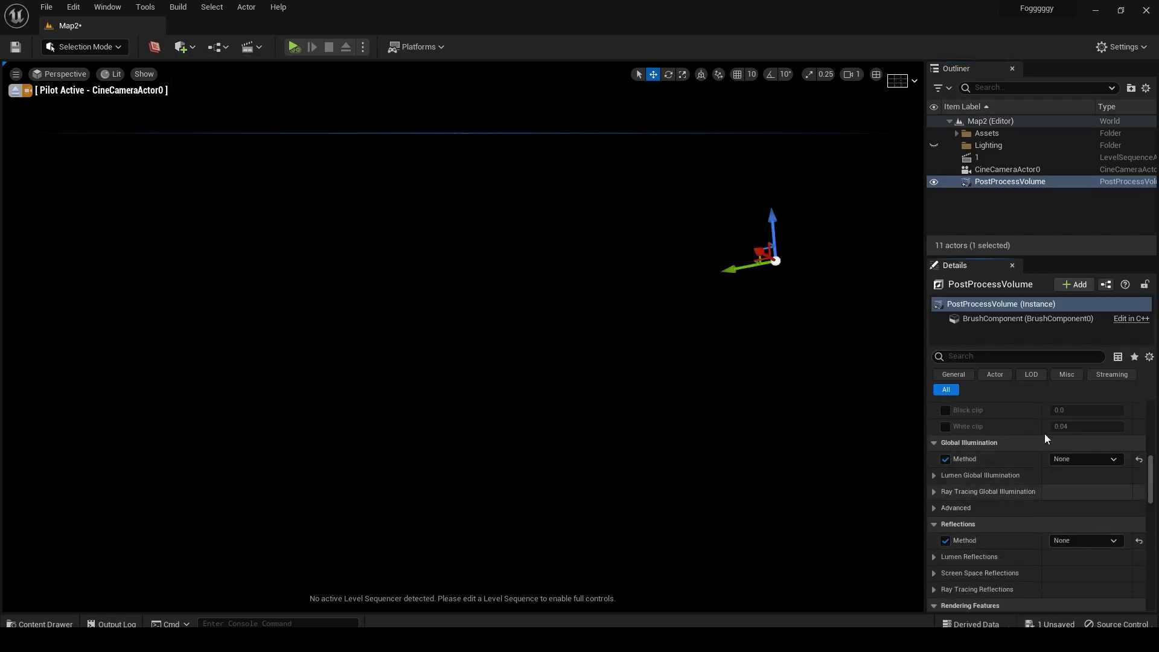
scroll(1044, 431, up, 10)
scroll(953, 531, down, 1)
click(936, 502)
click(955, 516)
click(955, 532)
key(Escape)
- Use the Env. Light Mixer to create a sky light, directional light, sky atmosphere, volumetric cloud and height fog
click(107, 7)
click(181, 152)
click(748, 284)
click(751, 282)
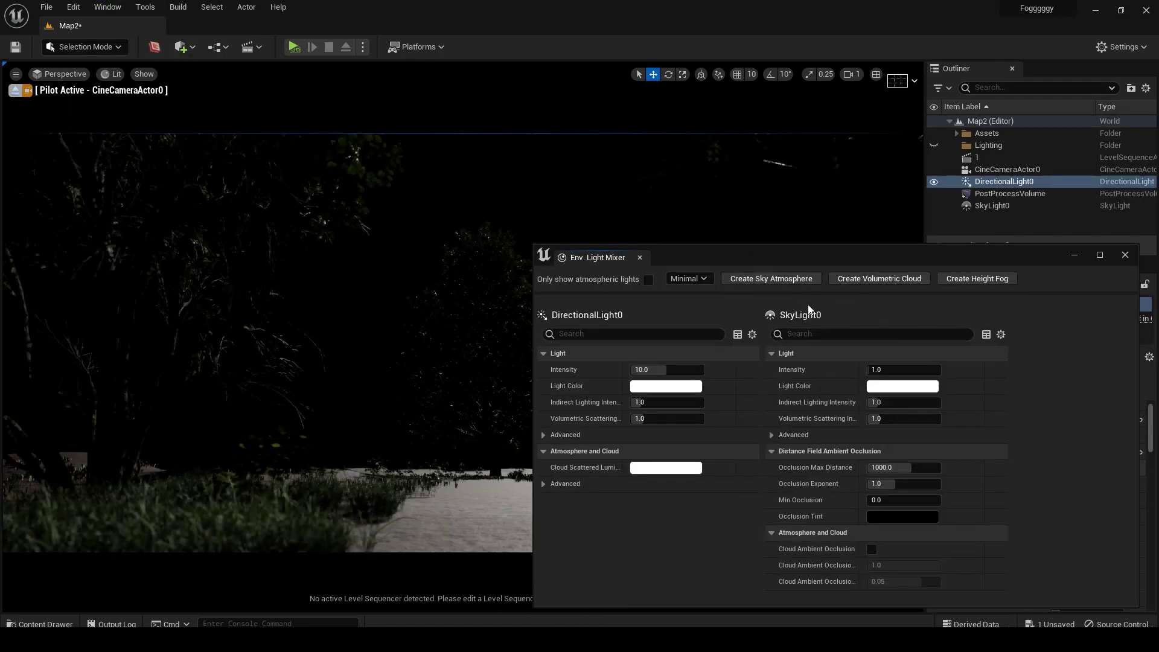
click(766, 281)
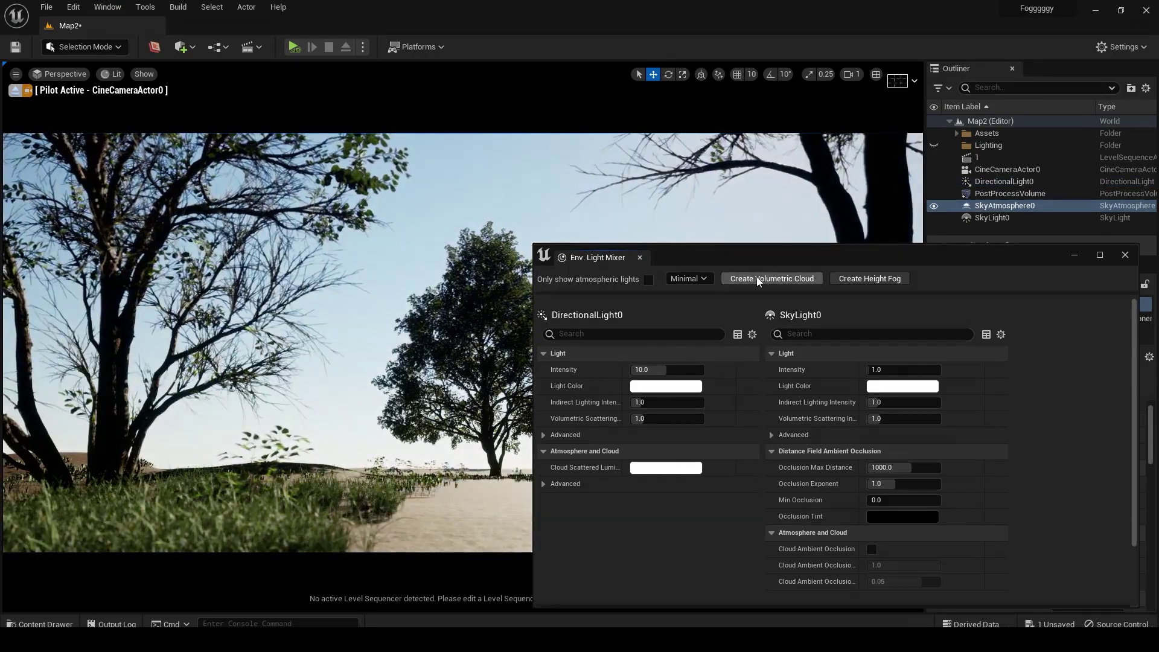
click(797, 279)
click(760, 278)
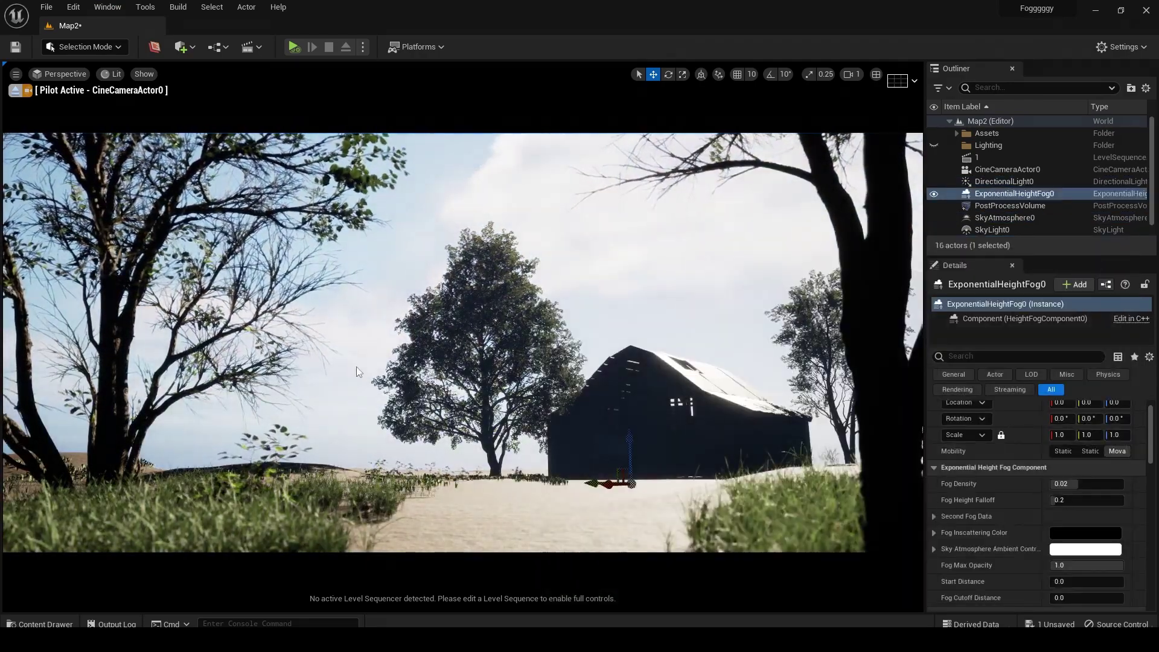
- Clear the foliage selection and rotate the directional light to a low sun for warm sunset lighting on the barn scene
click(754, 513)
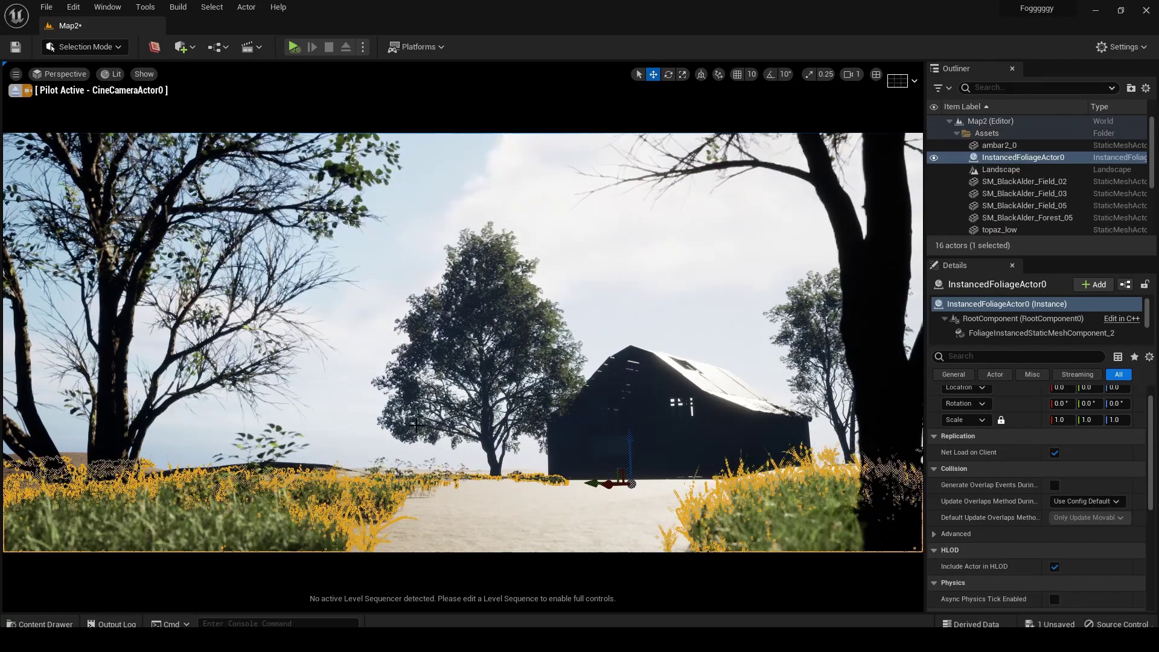
key(Escape)
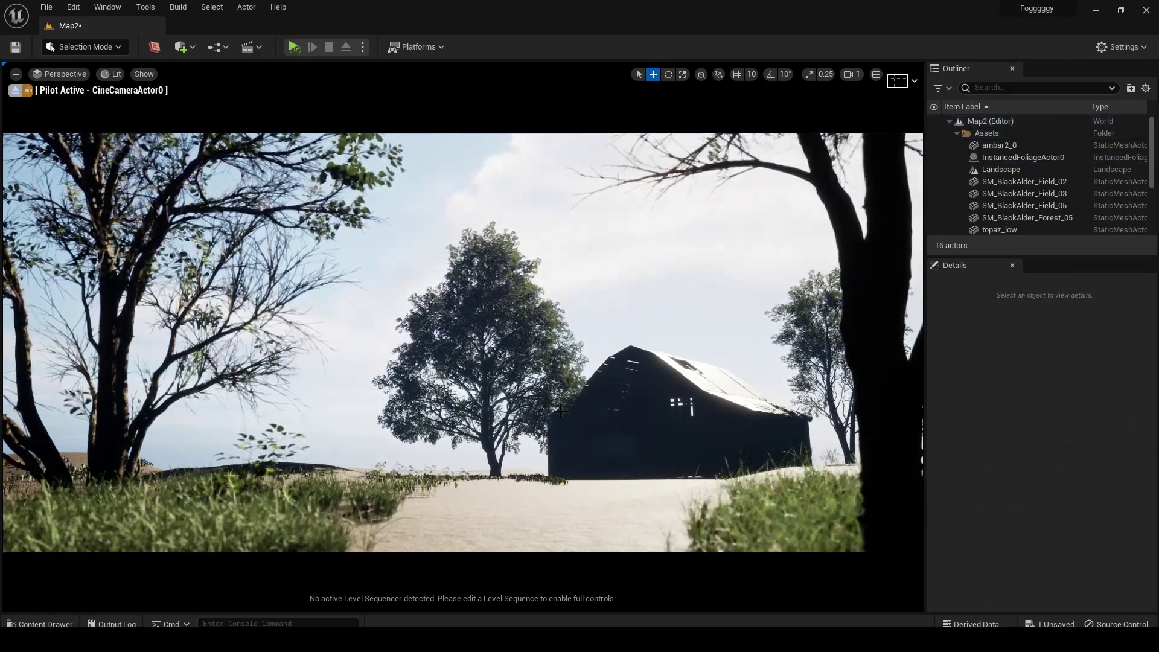
key(ctrl+l)
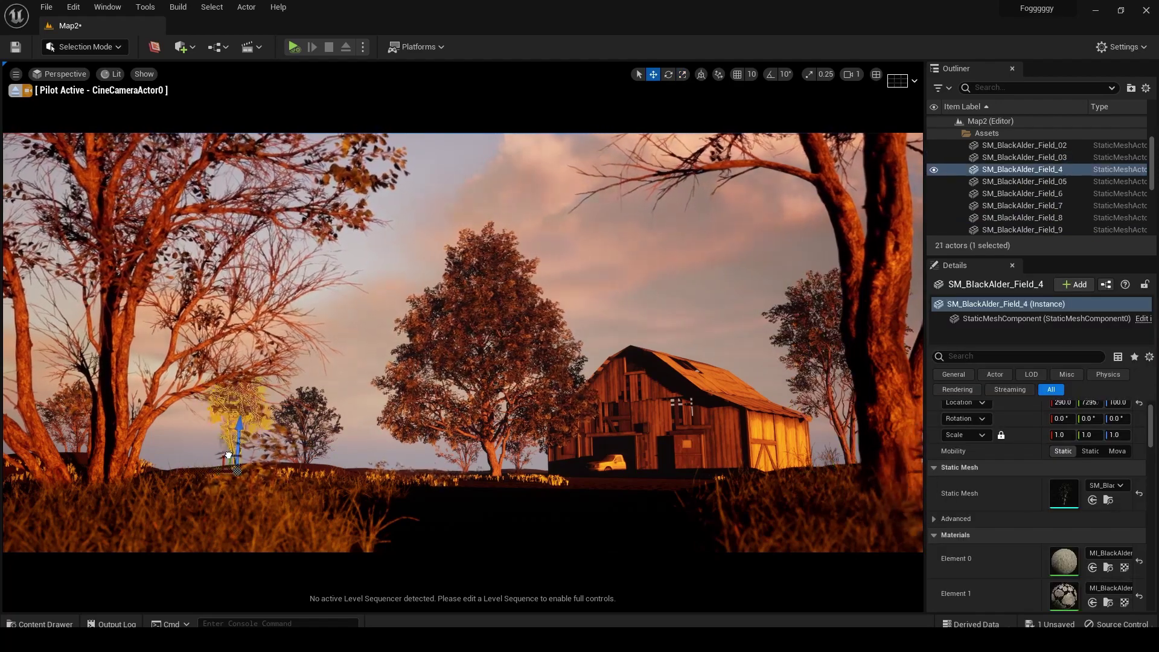
- Duplicate two background black alder trees and rotate the copies by -55°
click(439, 463)
click(307, 446)
ctrl+click(269, 468)
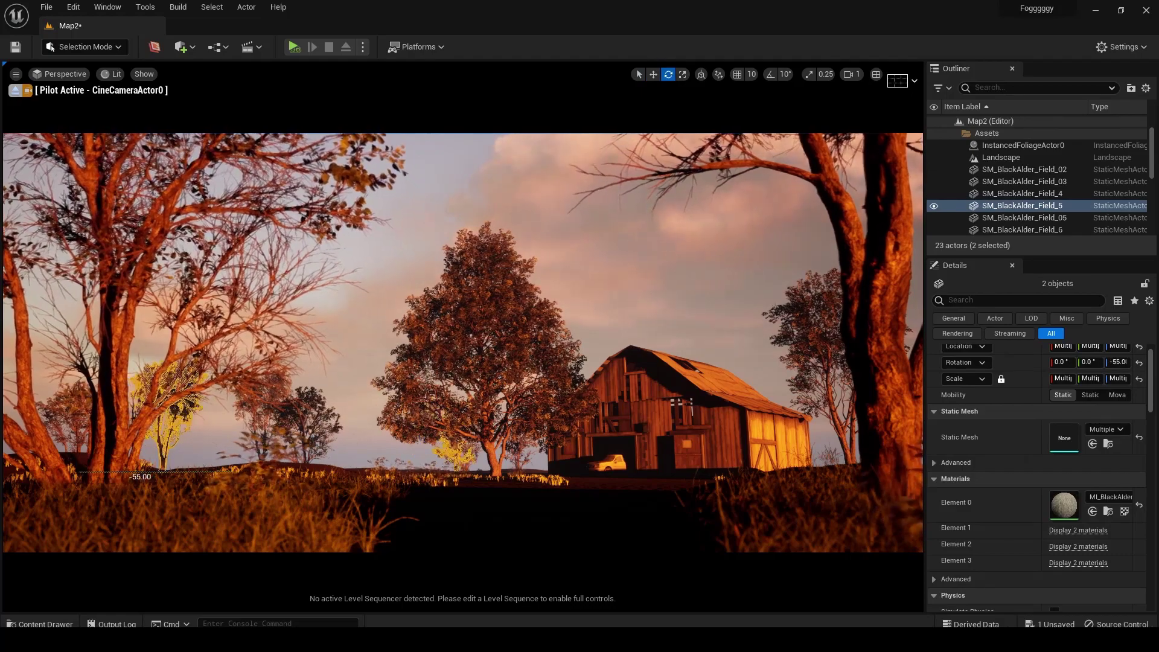
key(Escape)
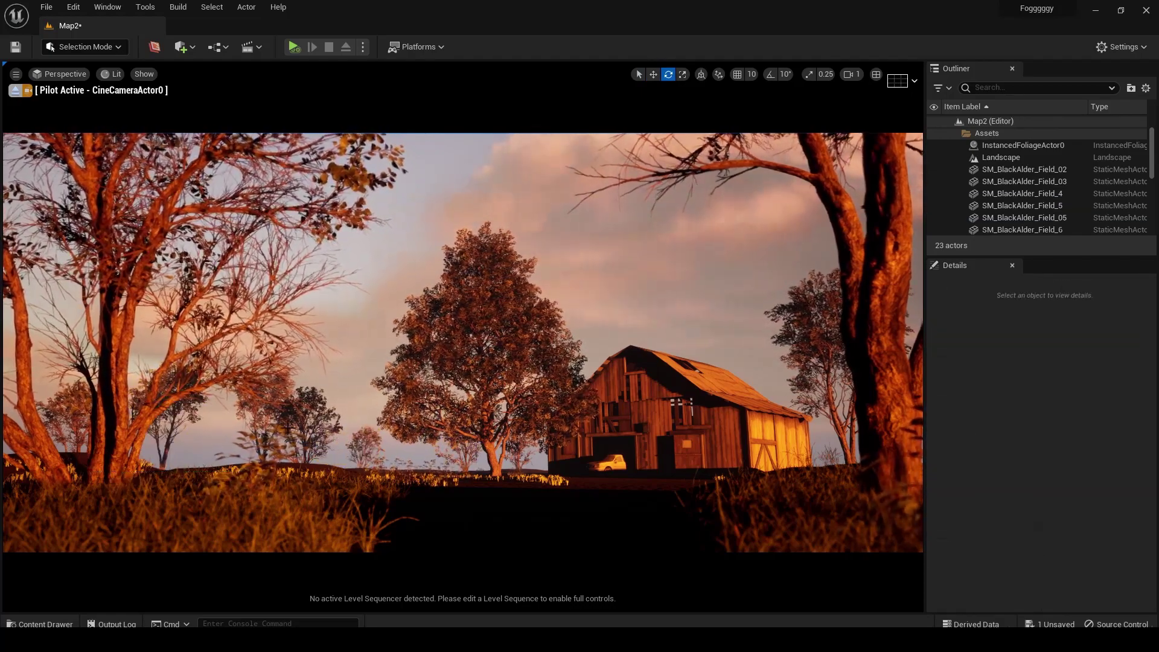
- Reposition the small background tree standing between the large foreground tree and the central tree
click(274, 432)
click(305, 422)
key(w)
mouse_move(305, 422)
right_down()
mouse_move(410, 422)
mouse_move(283, 423)
right_up()
key(Escape)
click(336, 474)
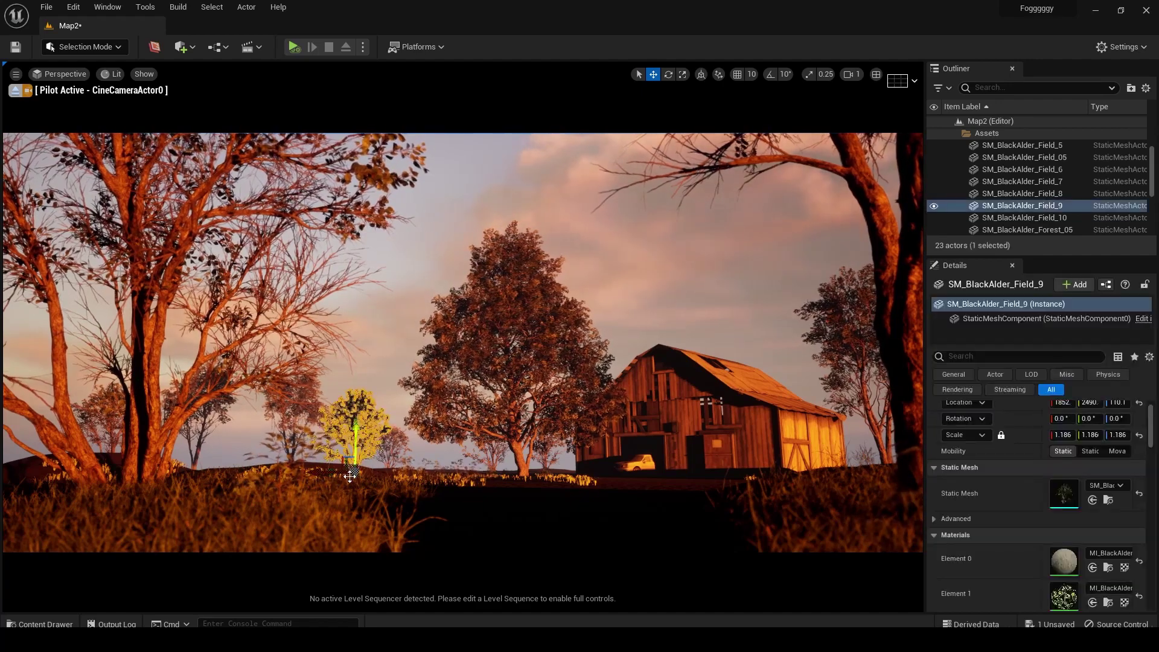
click(199, 434)
key(Escape)
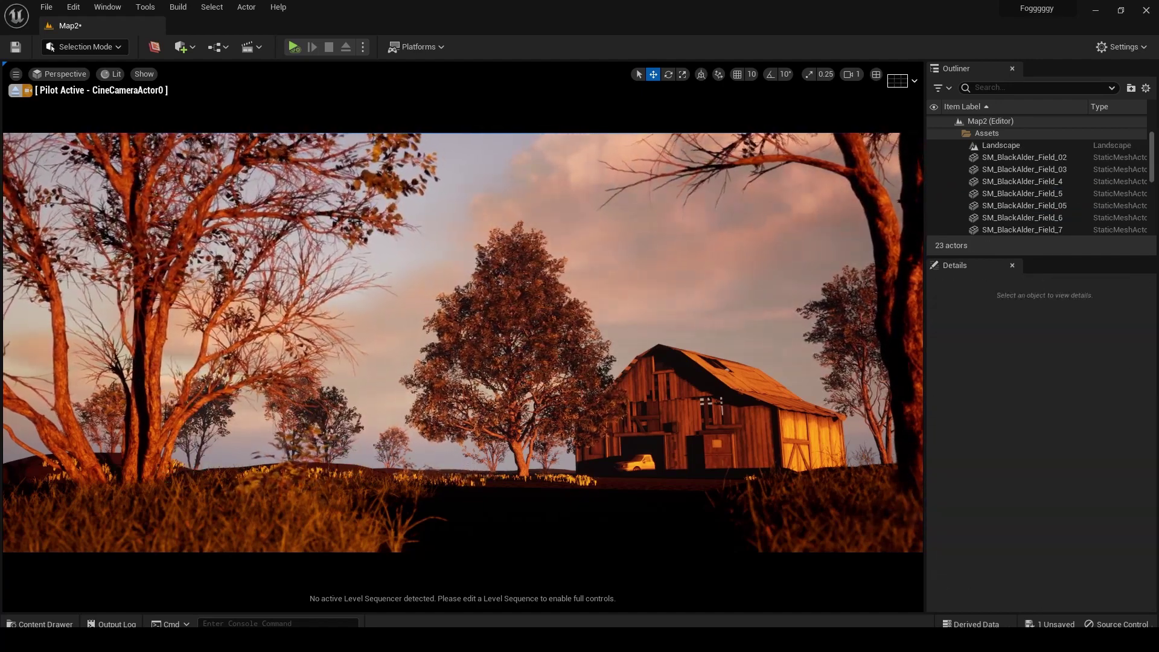
- Delete the existing grass foliage and place Wild Grass meshes Var1 and Var2 in the foreground, lowered into the ground
click(340, 519)
key(Delete)
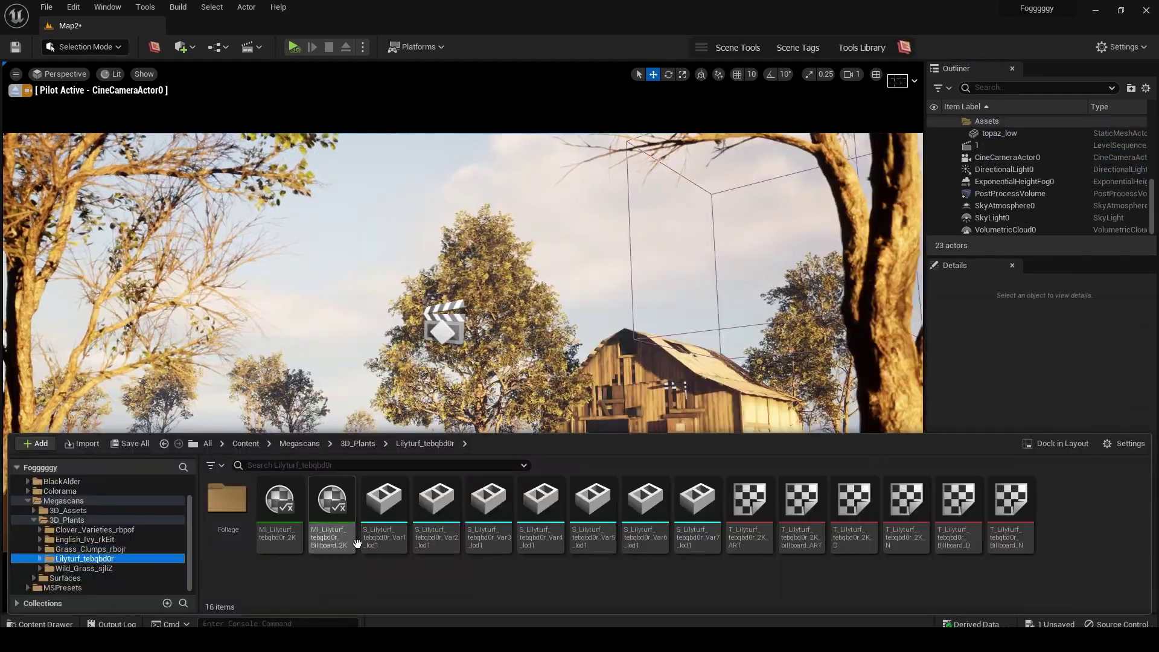
click(88, 567)
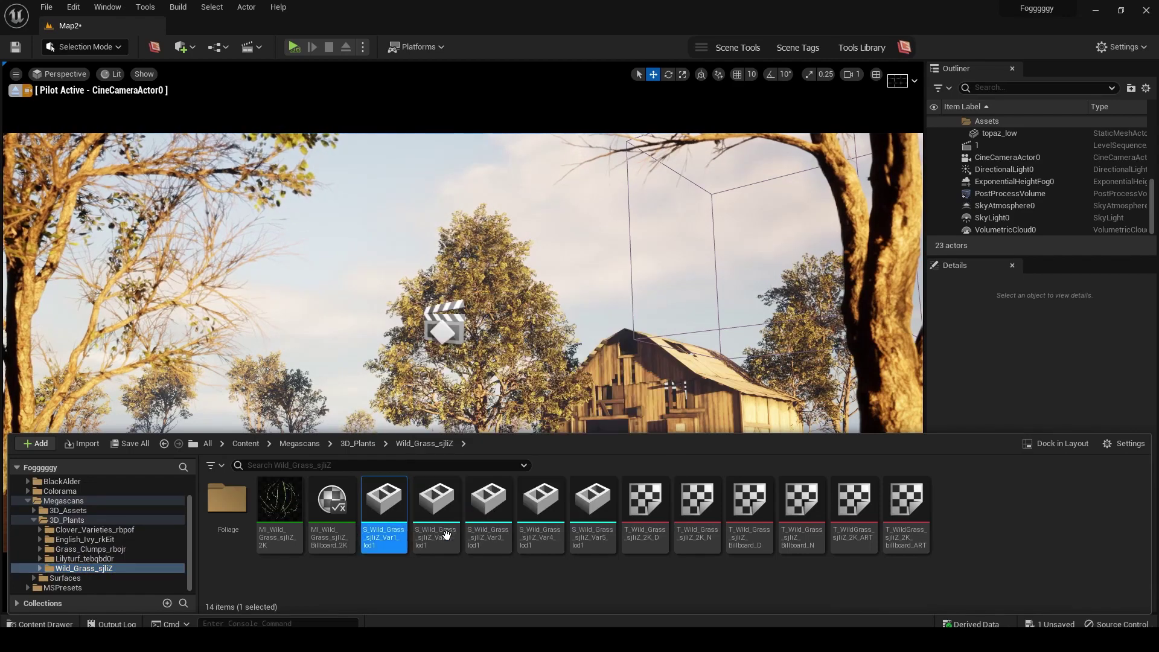
mouse_move(446, 533)
mouse_down()
mouse_move(440, 460)
mouse_move(453, 526)
mouse_move(440, 530)
mouse_move(441, 550)
mouse_up()
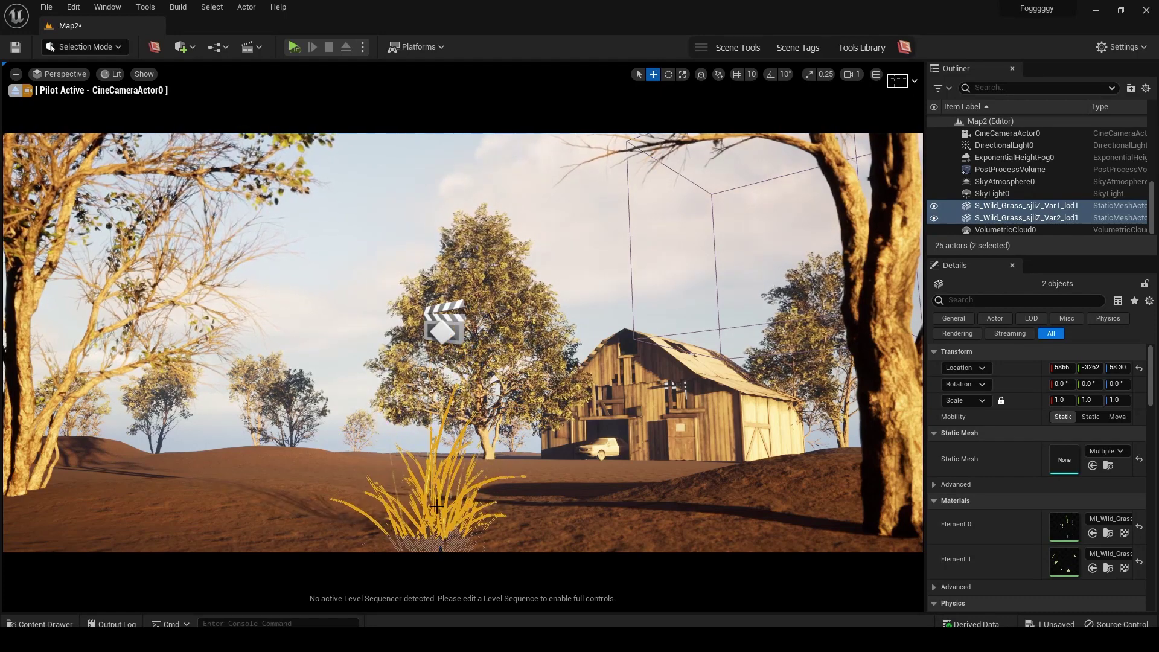
right_drag(466, 486, 452, 591)
drag(455, 444, 455, 512)
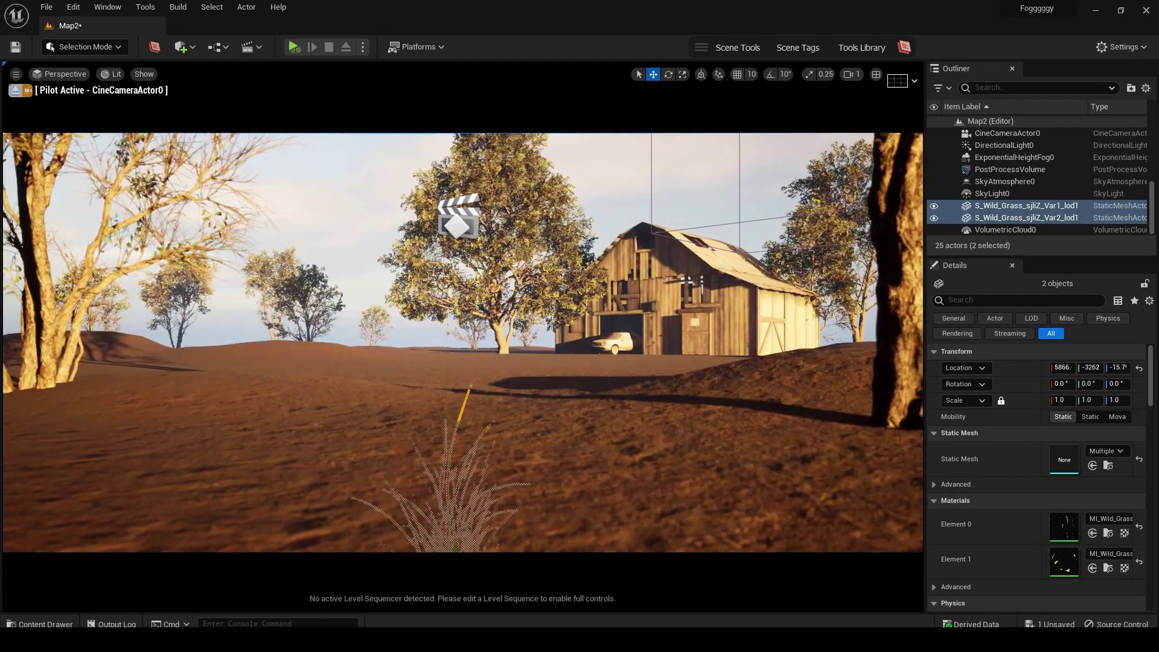
right_drag(515, 449, 527, 334)
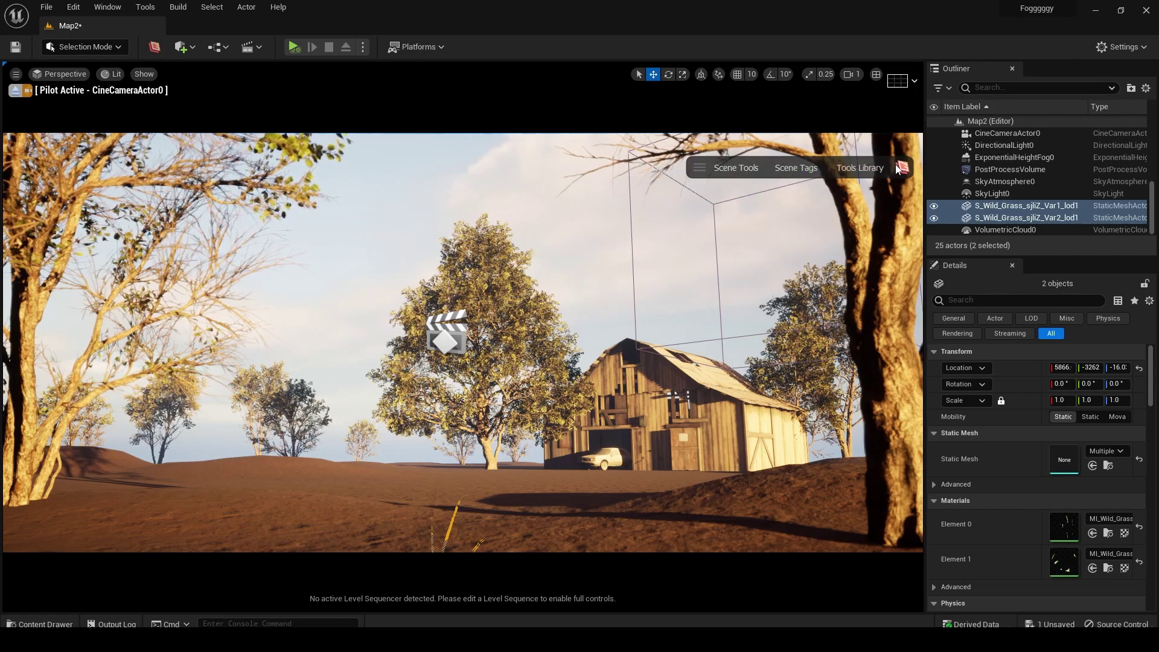
- Set up a Surface Scatter from the Tools Library with the two Wild Grass meshes scattered on the Landscape
click(863, 168)
scroll(809, 504, down, 3)
scroll(814, 509, down, 4)
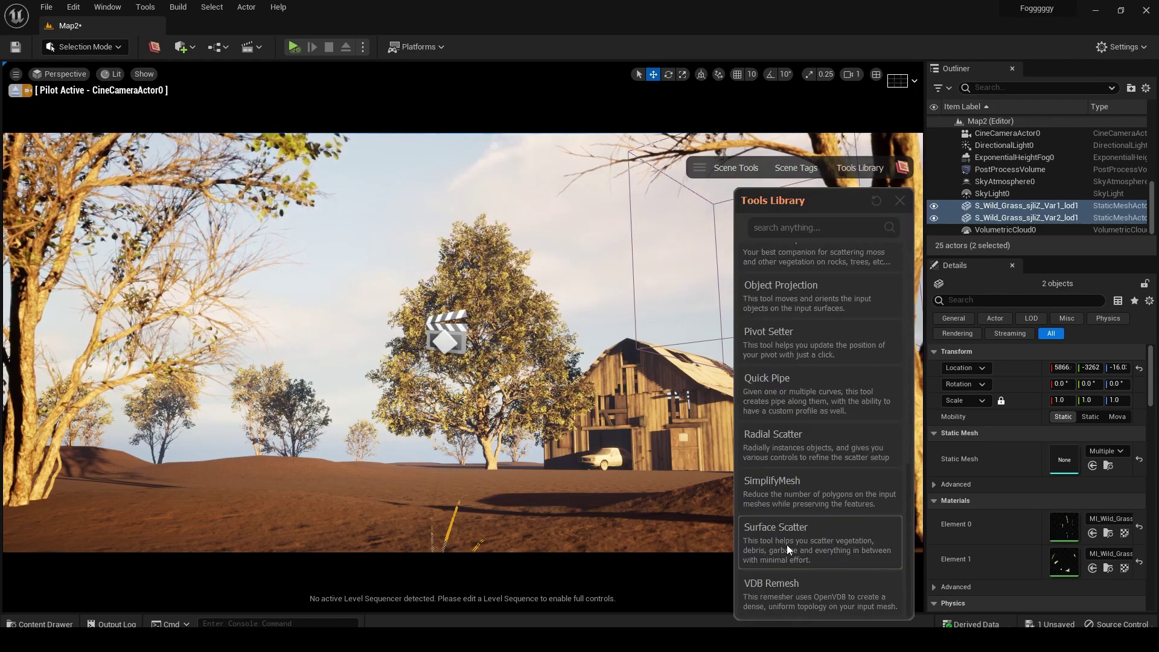
click(786, 544)
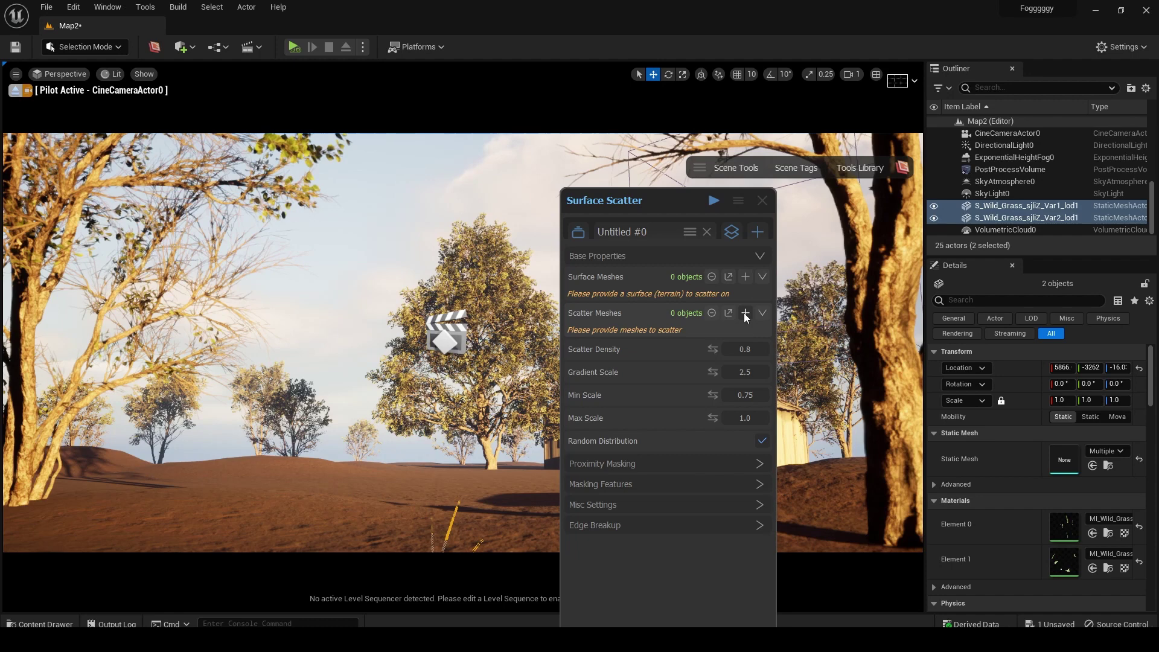
click(744, 315)
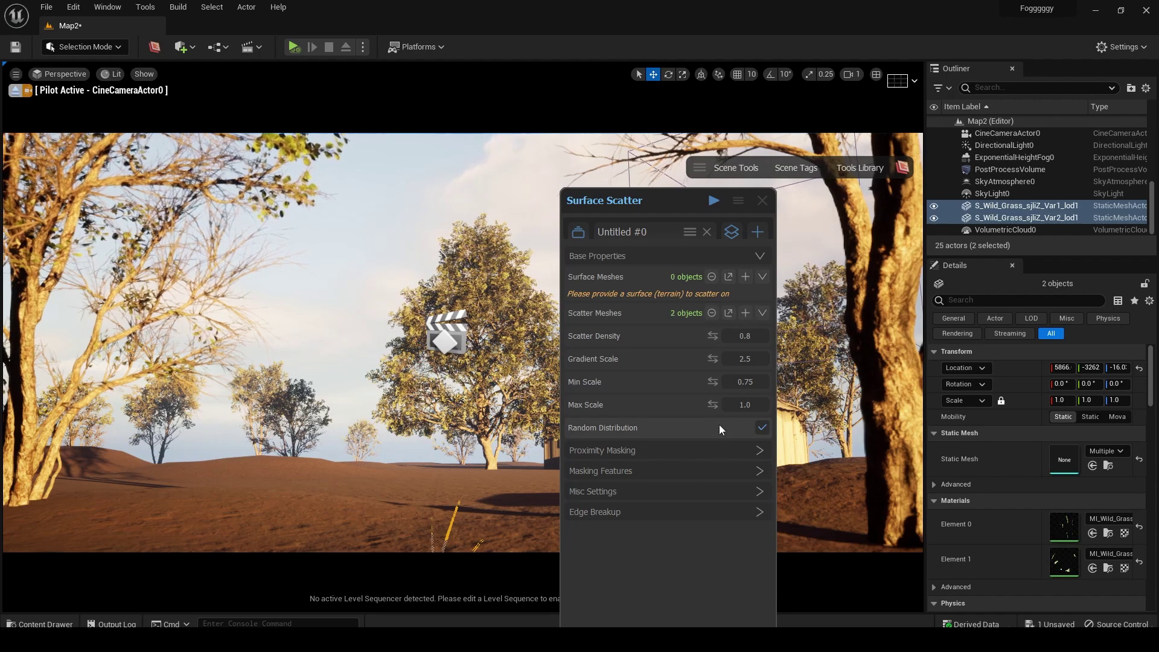
click(531, 513)
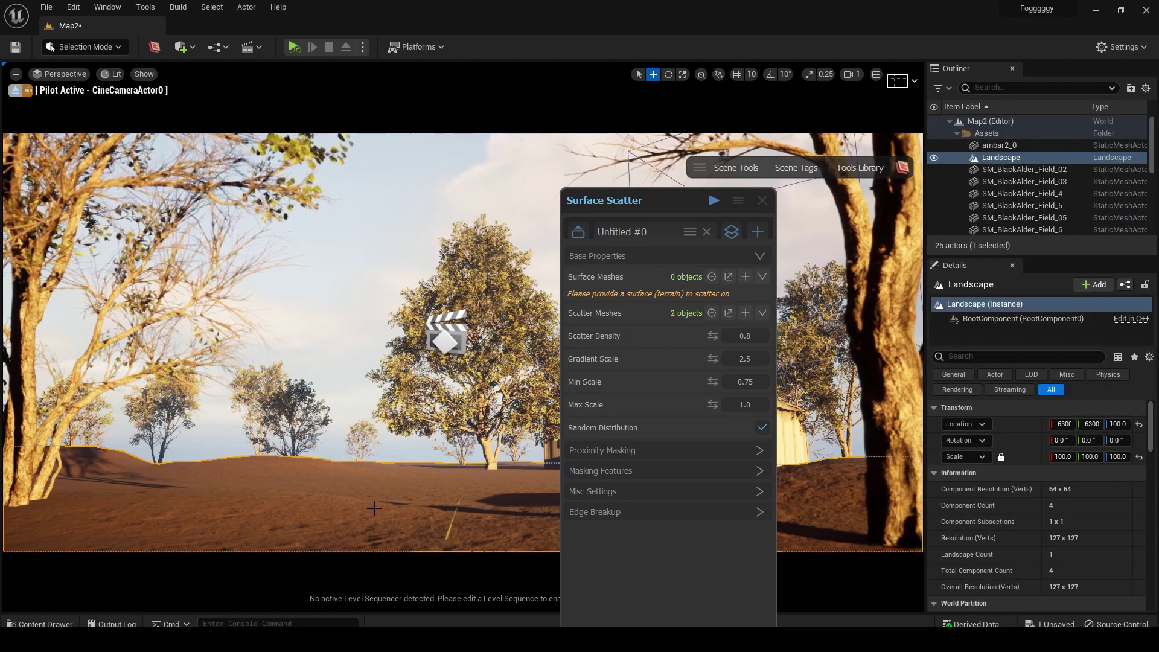
click(745, 277)
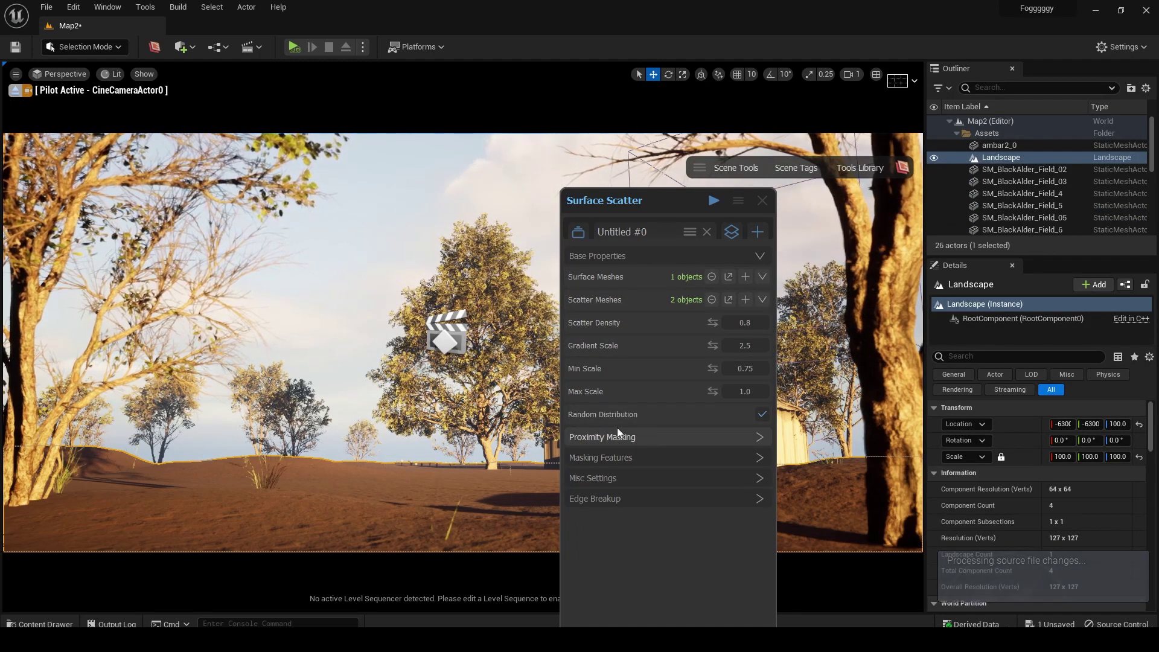
- Set the Wild Grass scatter density to 0.98
drag(643, 192, 816, 173)
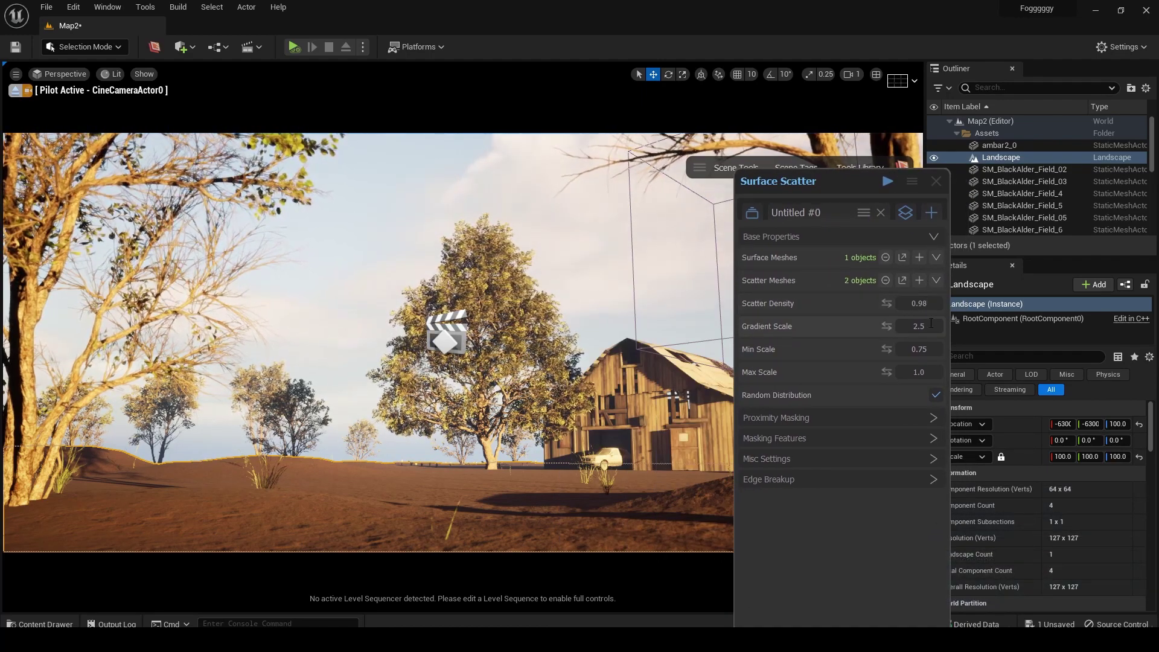
key(BackSpace)
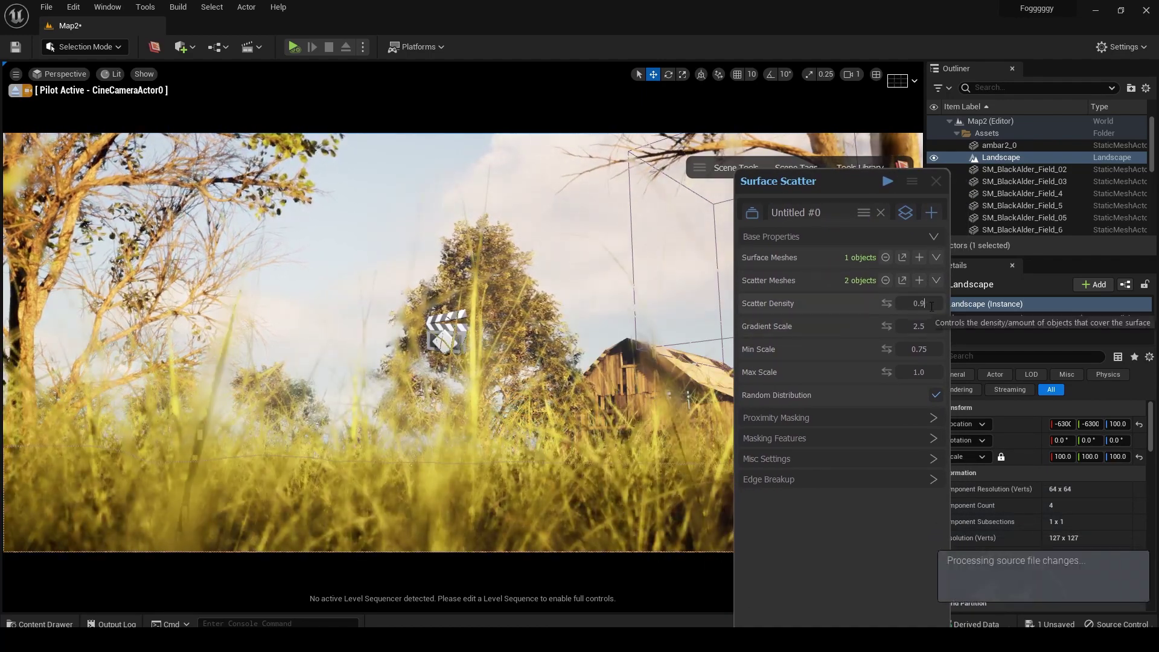
text(8)
- Set the Wild Grass scatter's max scale to 0.5 and min scale to 0.3
click(903, 370)
text(.5)
click(906, 349)
text(.3)
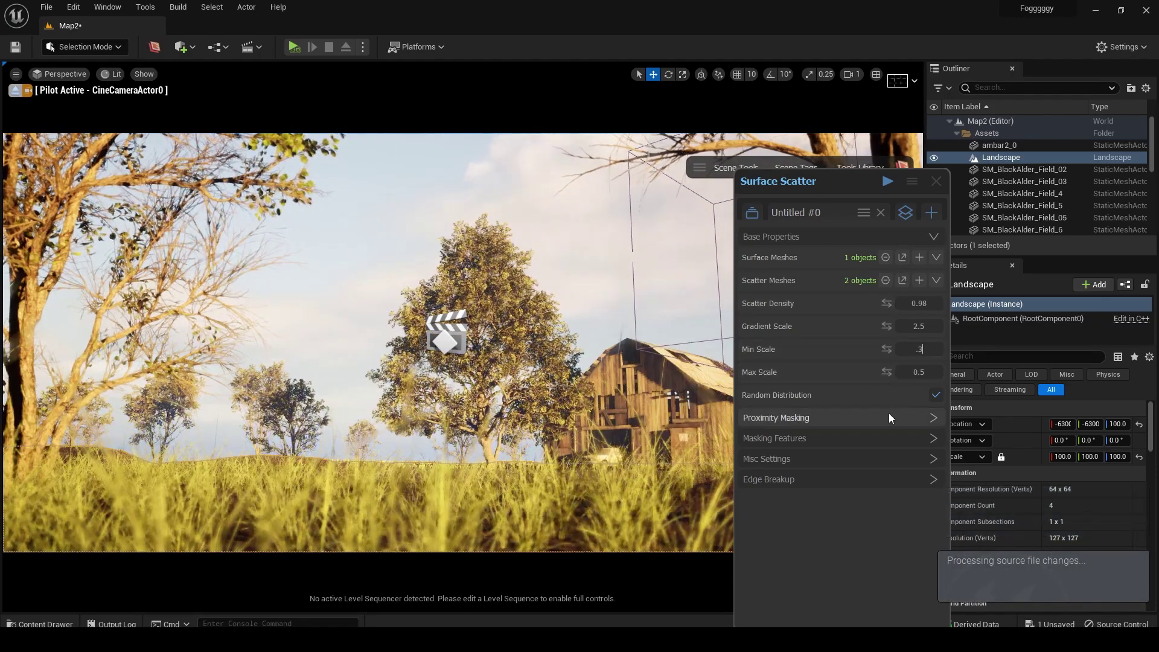
key(Return)
- Set the Wild Grass scatter's min scale to 0.4 and max scale to 0.7
drag(839, 181, 963, 176)
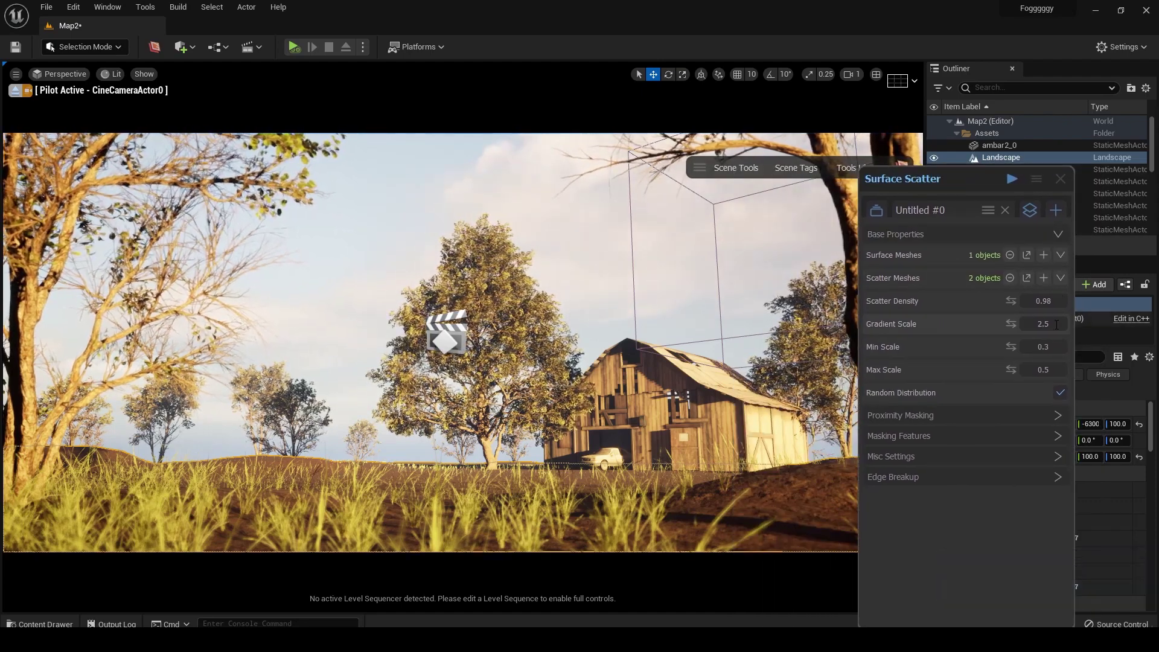
click(1054, 347)
text(.4)
key(Return)
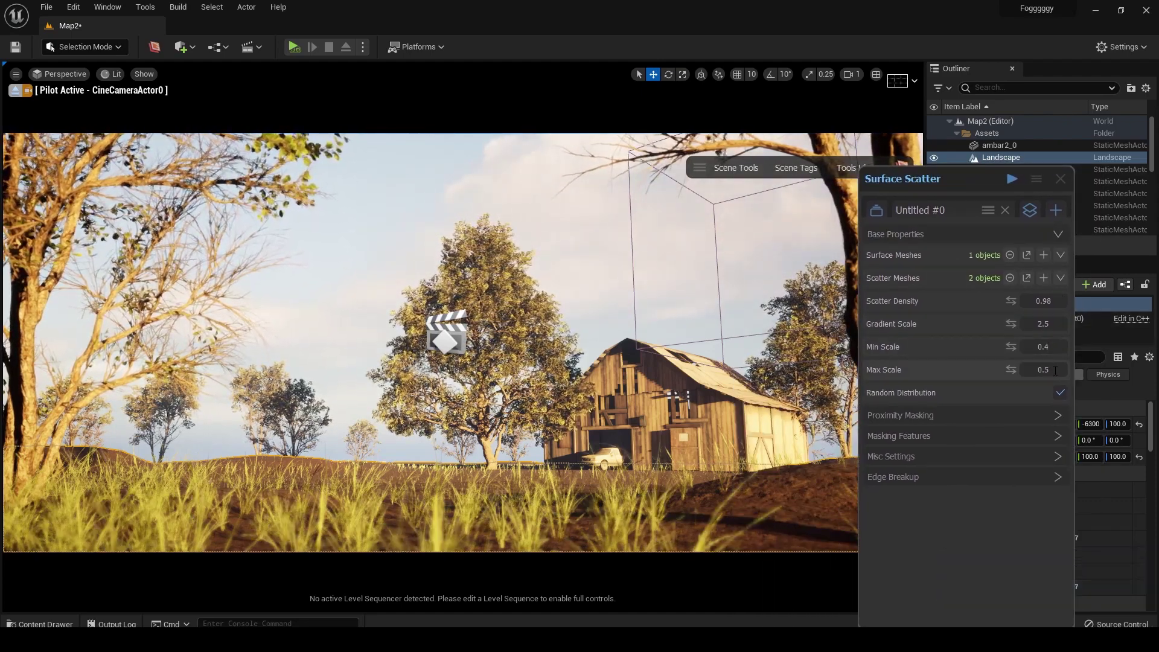
click(1055, 370)
text(0.7)
key(Return)
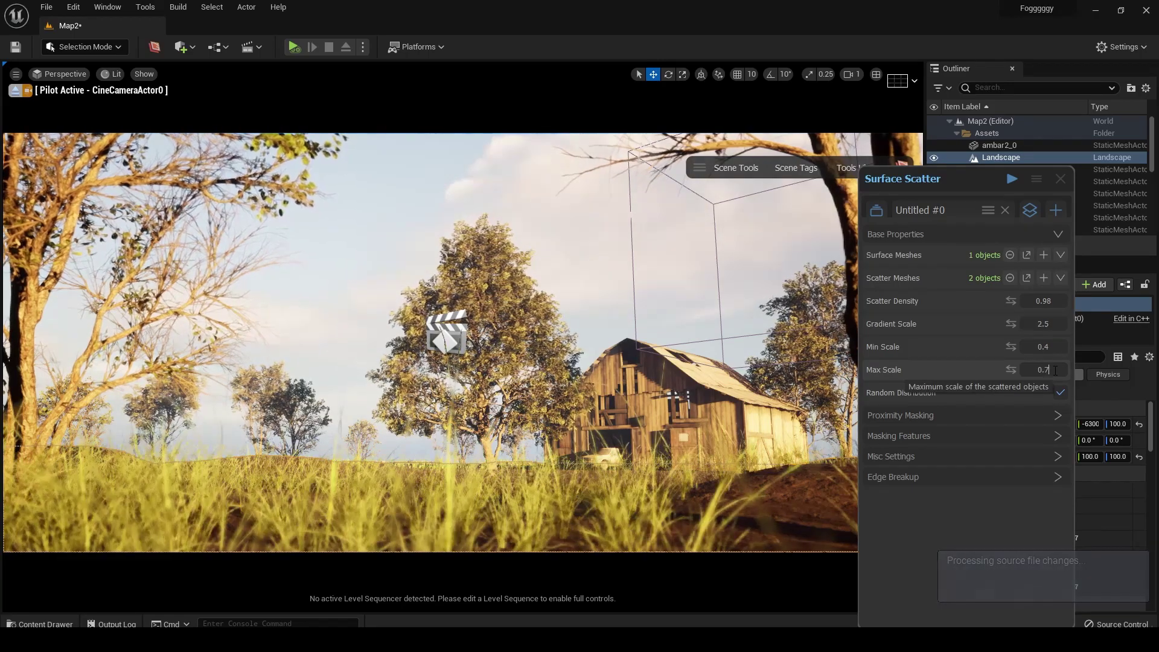
- Place the Lilyturf Var1 mesh on the ground in the foreground
right_drag(462, 342, 492, 357)
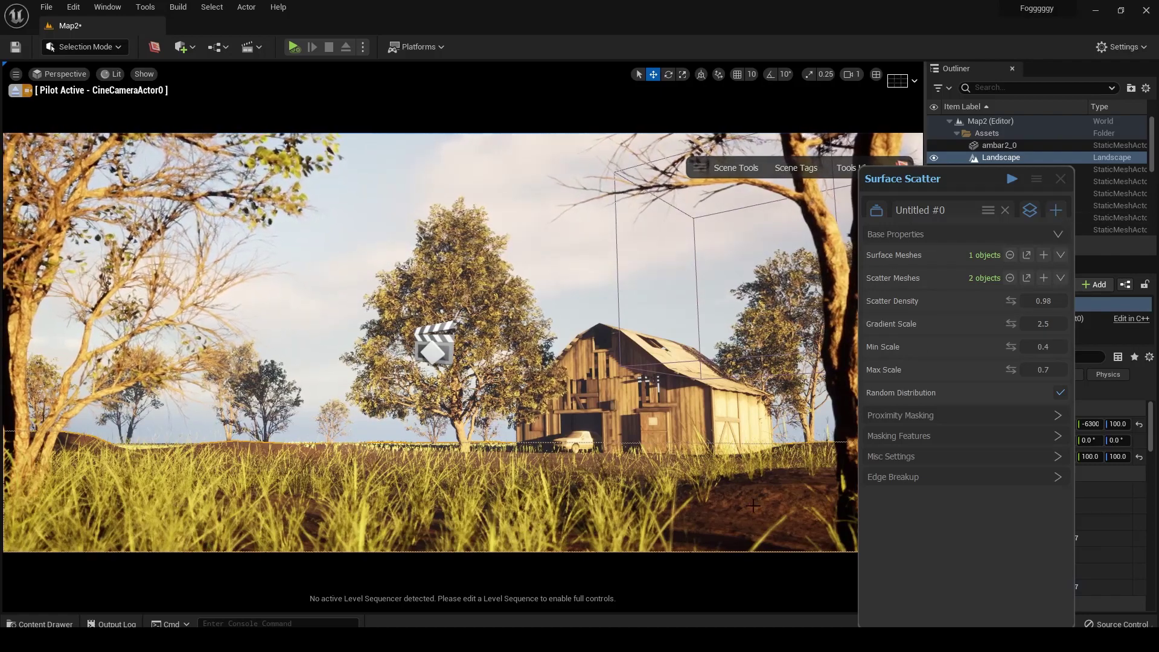
key(ctrl+space)
click(84, 559)
drag(389, 515, 714, 535)
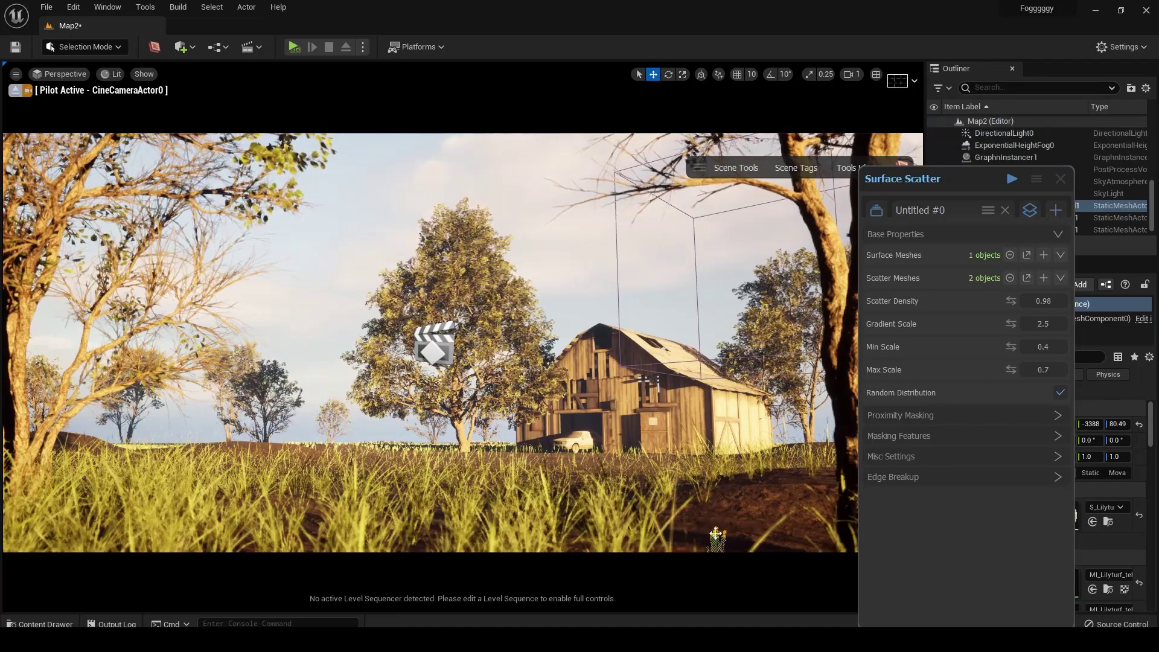
- Add a second Surface Scatter layer with the Lilyturf mesh as scatter mesh and the Landscape as surface
click(1055, 210)
click(1043, 292)
click(785, 495)
click(1043, 255)
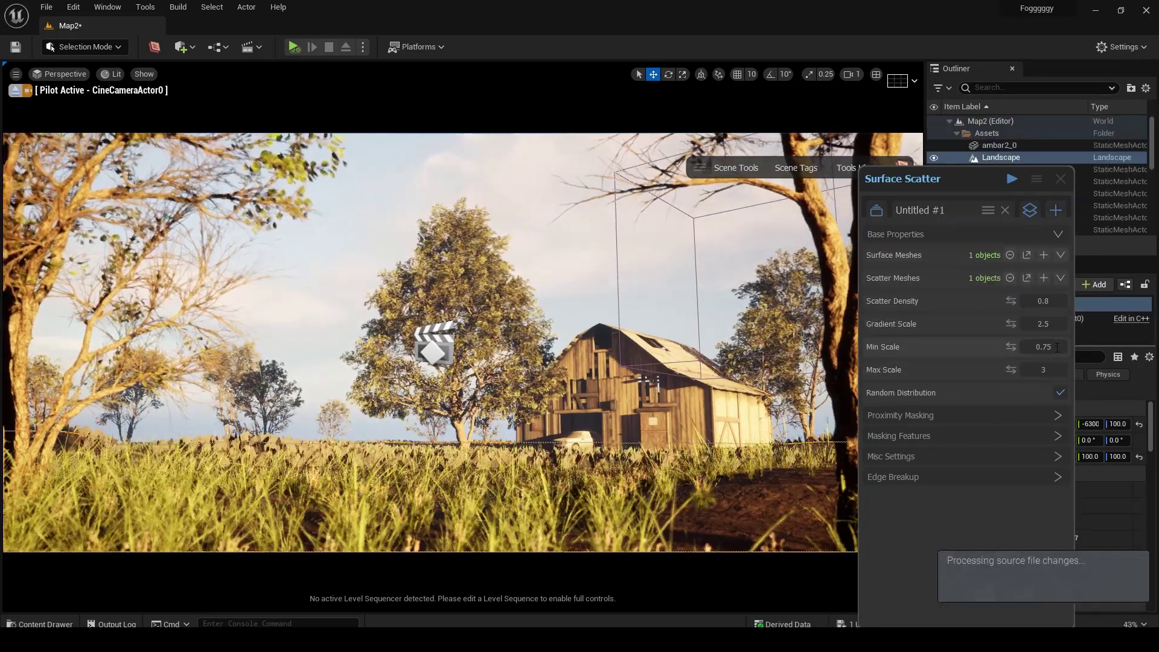
- Set the Lilyturf scatter layer's max scale to 4 and its scatter density to 0.4
key(BackSpace)
text(4)
key(Return)
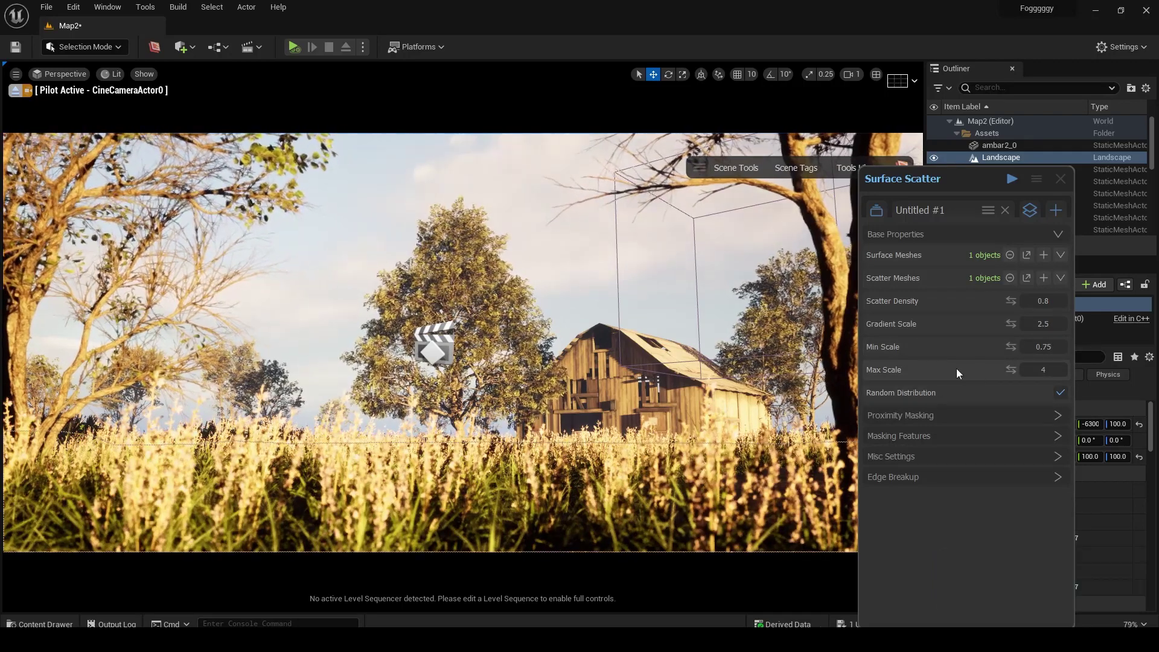
click(1057, 304)
key(BackSpace)
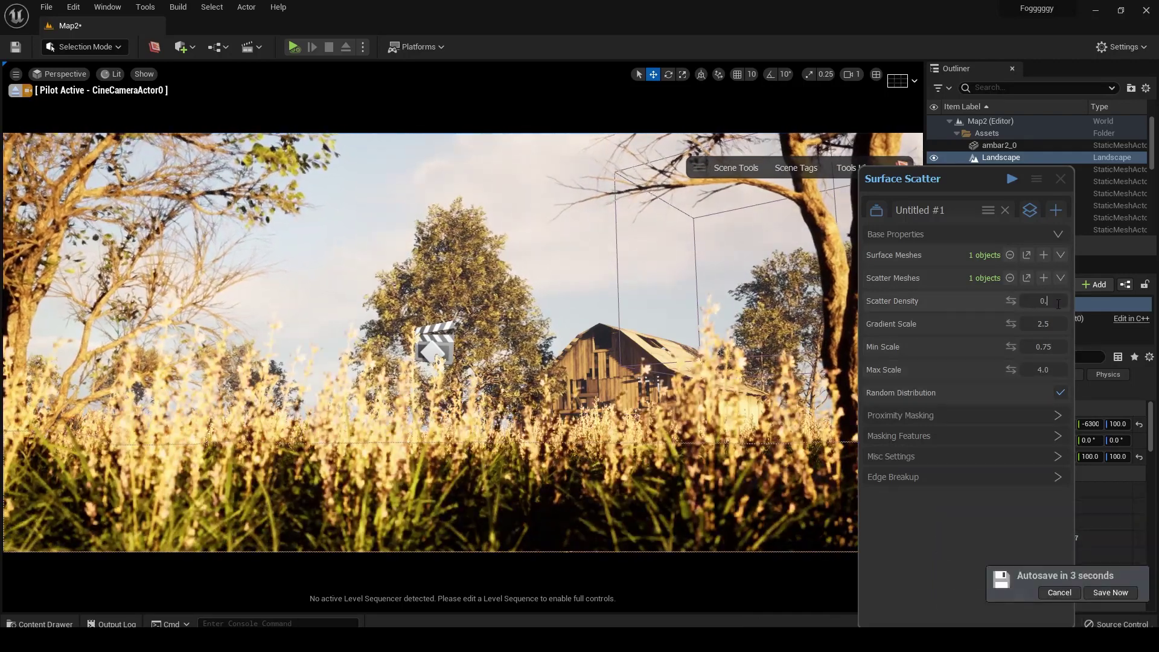
text(4)
key(Return)
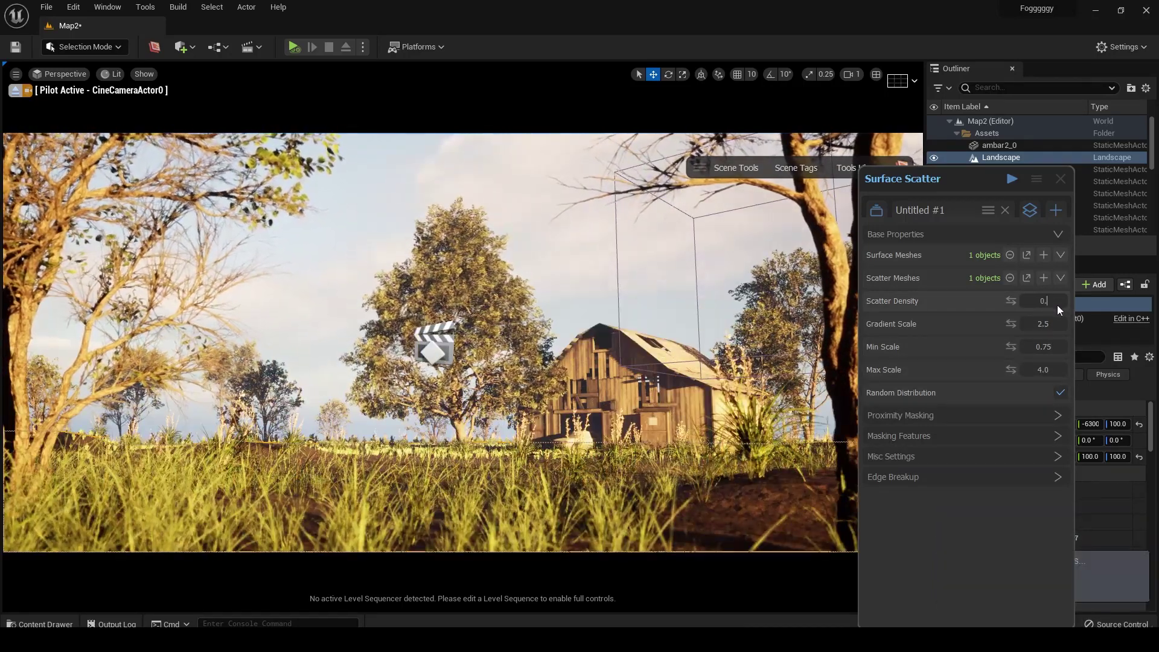
- Set the Lilyturf scatter layer's scatter density to 0.8
text(8)
key(Return)
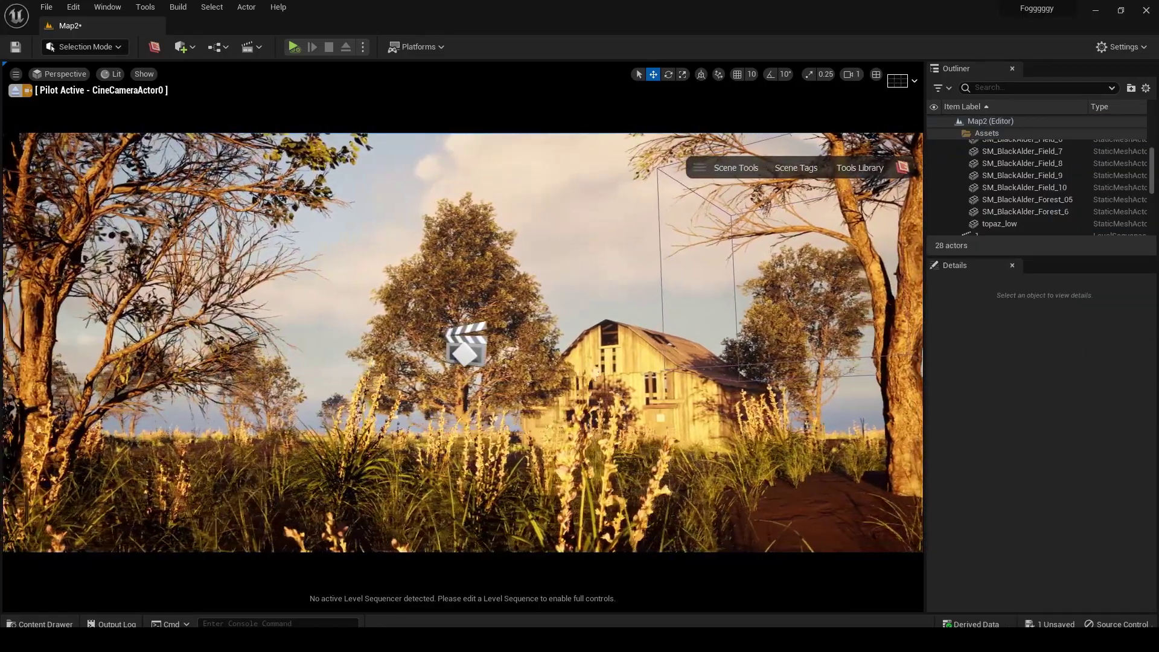
- Place the Tundra Rocky Ground mesh from the Megascans 3D assets on the bare soil near the foreground tree
key(ctrl+space)
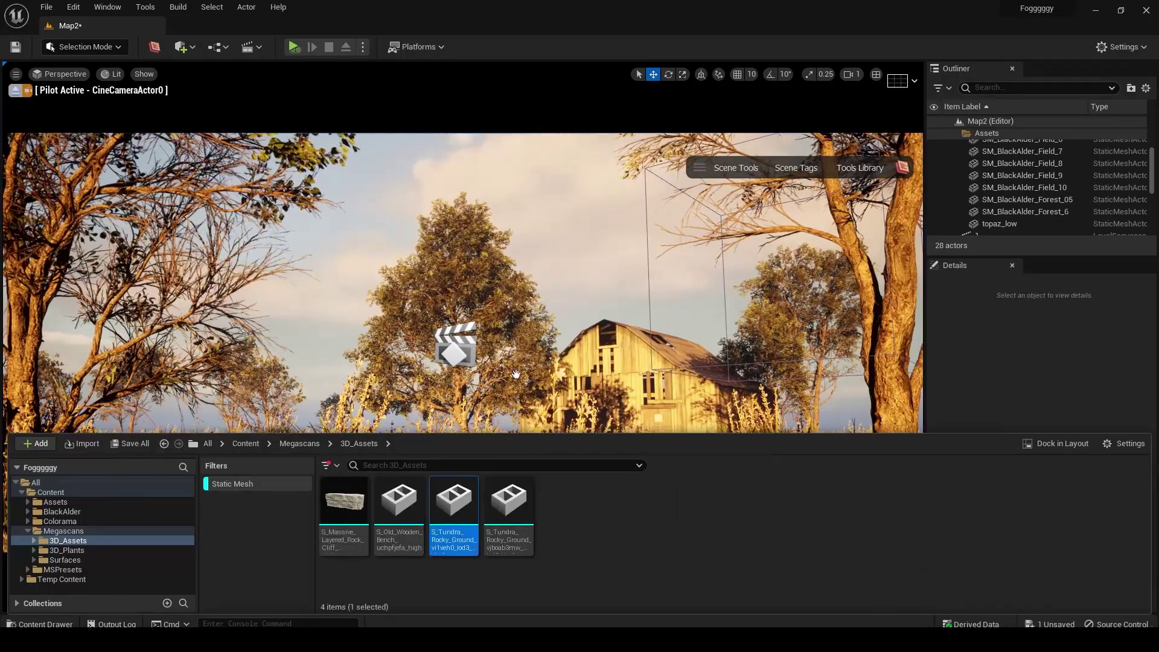
drag(541, 349, 805, 504)
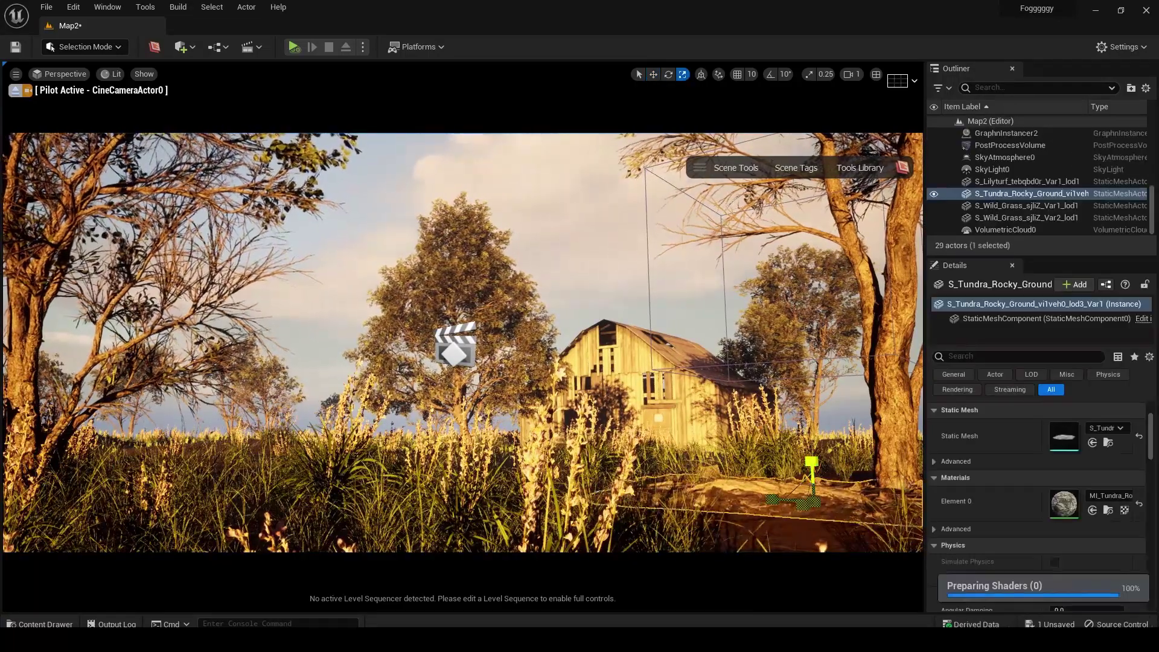
key(e)
key(f)
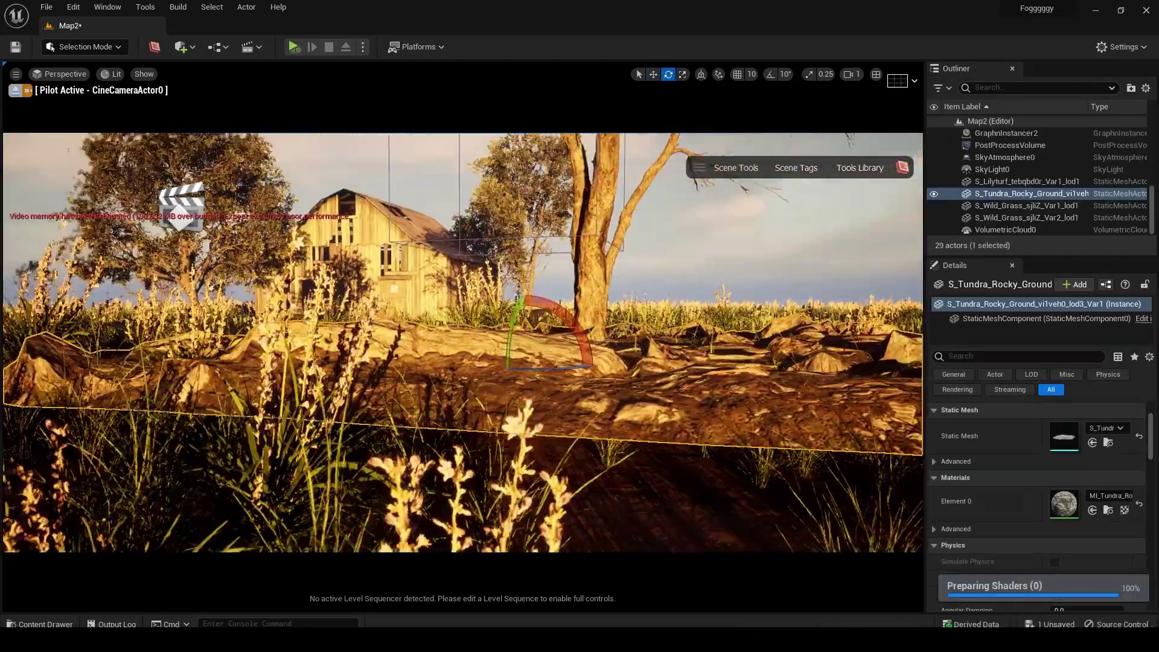
- Move and sink the rocky ground mesh into the terrain so that only its rocks emerge beside the tree
key(w)
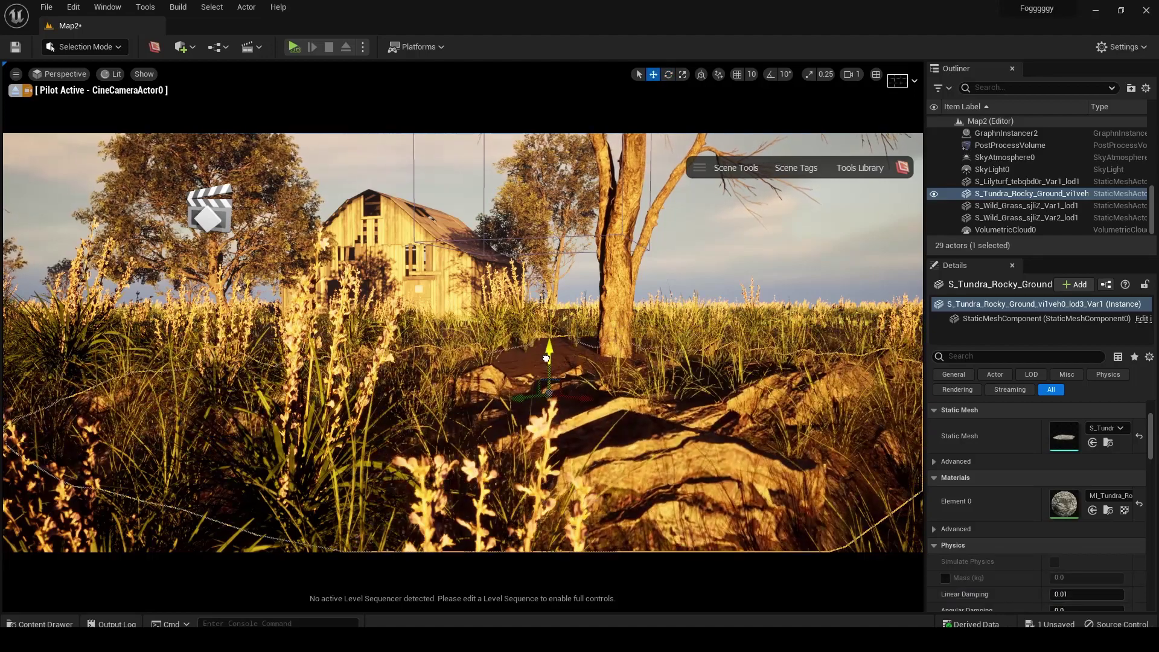
drag(545, 358, 546, 372)
drag(521, 416, 578, 364)
key(e)
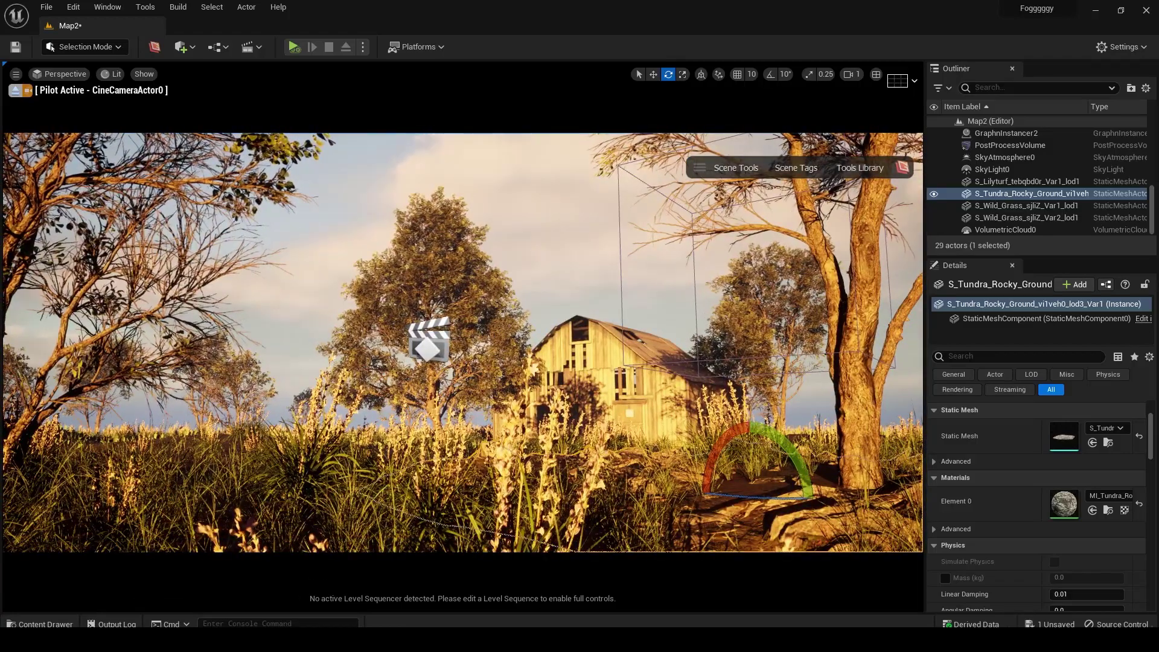
key(Escape)
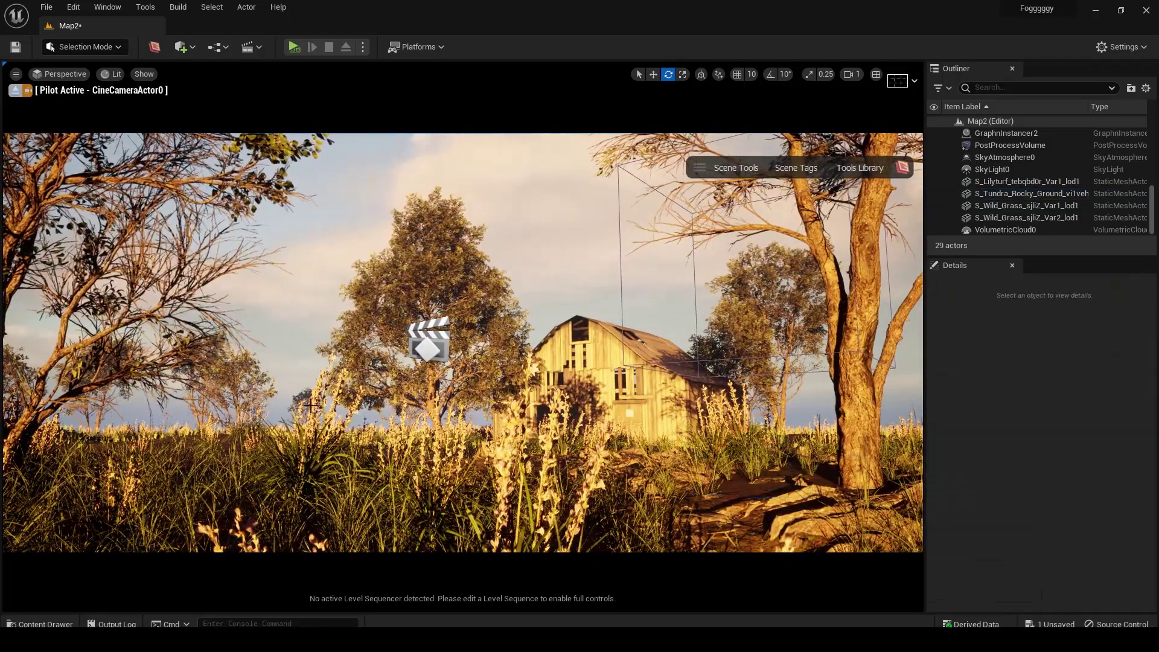
- Reopen the scene's Surface Scatter tool and set the Lilyturf layer's seed to 500 in its misc settings
click(738, 168)
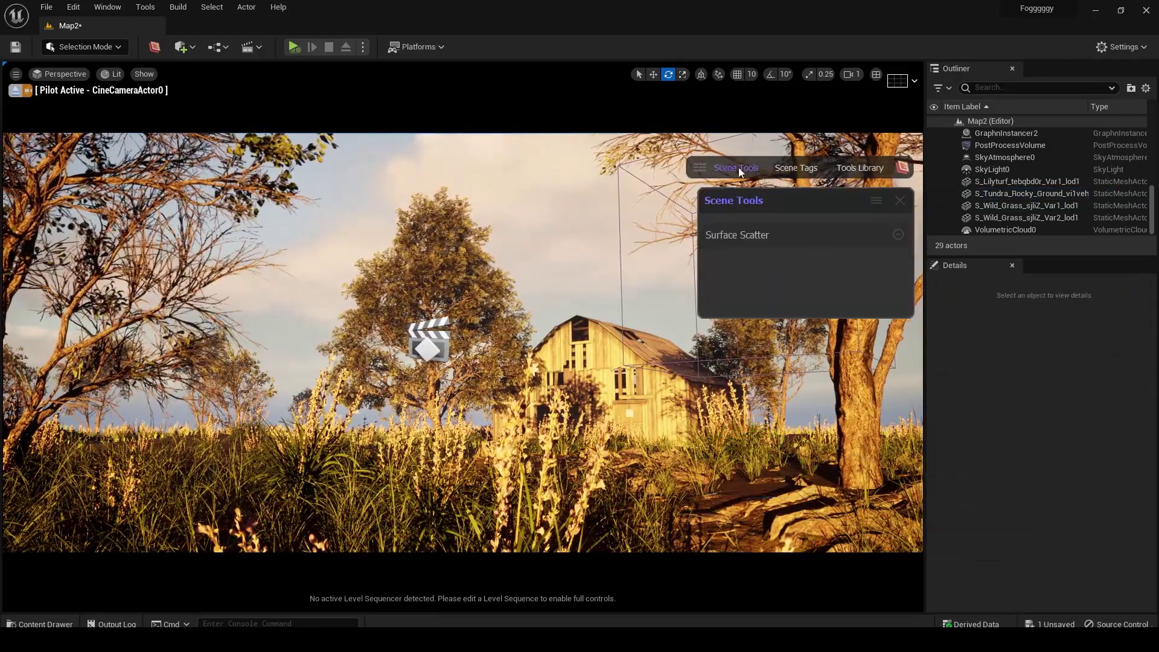
click(765, 237)
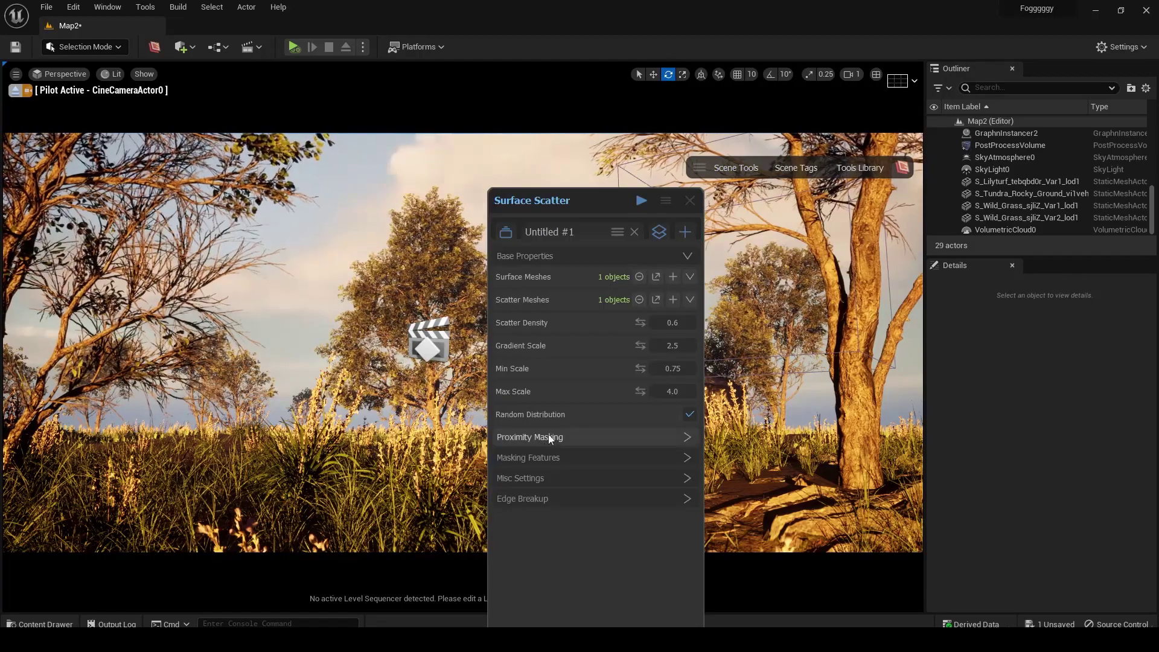
click(558, 457)
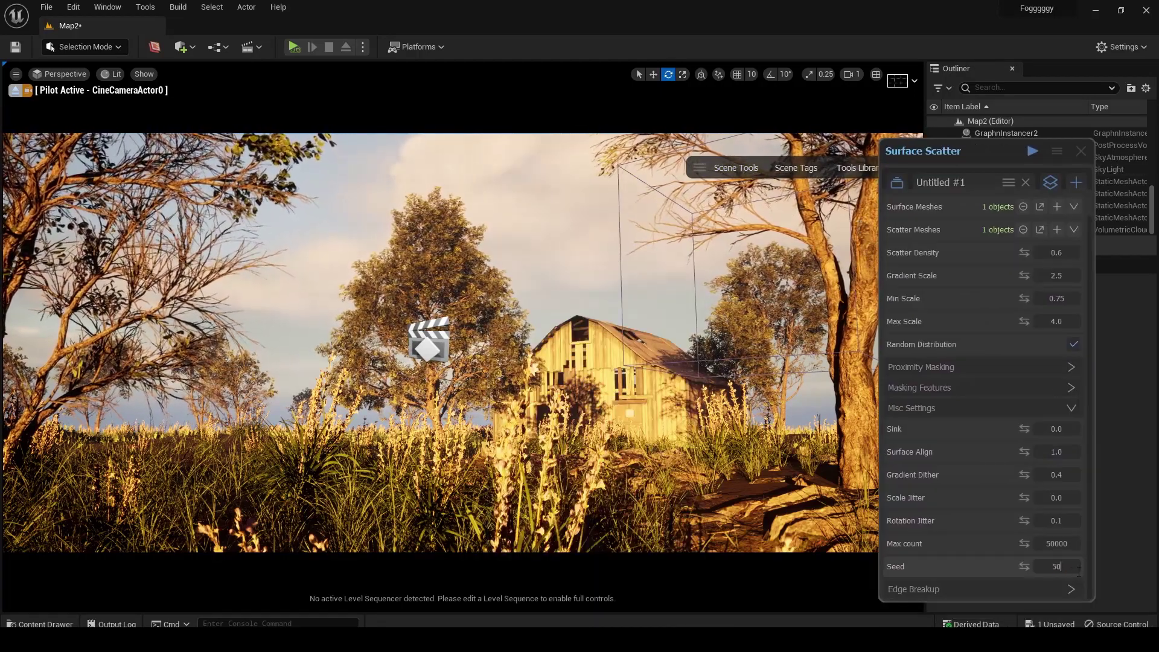
text(0)
key(Return)
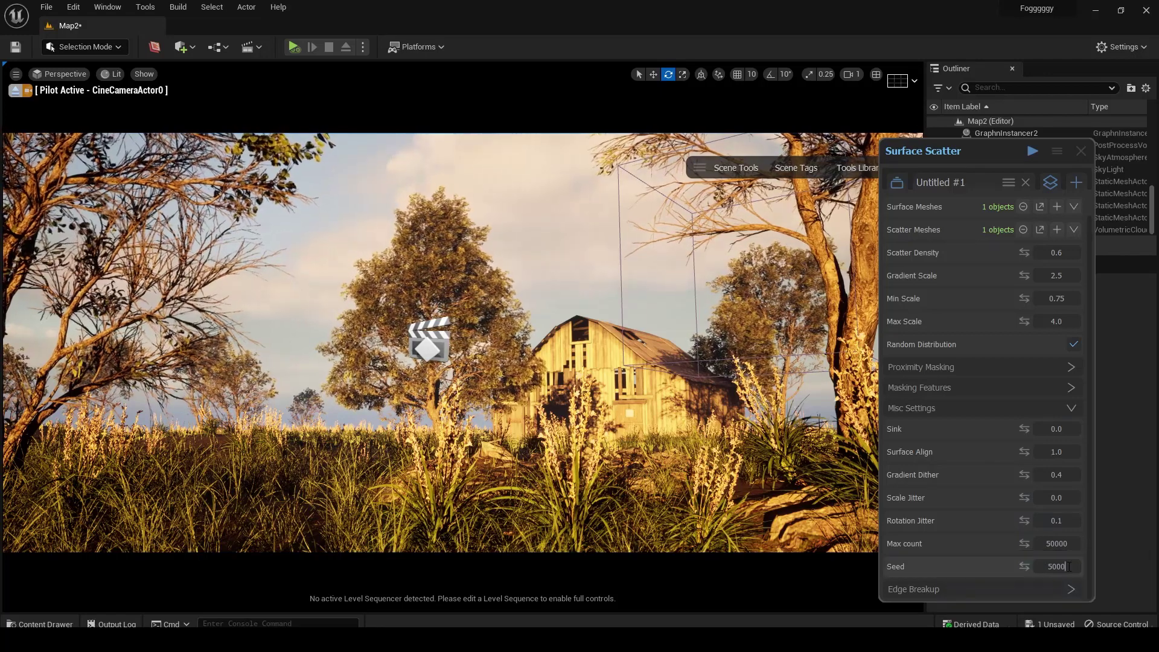
- Try seeds 700, 200 and 5 for the Lilyturf scatter layer to redistribute the plants around the barn
drag(963, 149, 821, 113)
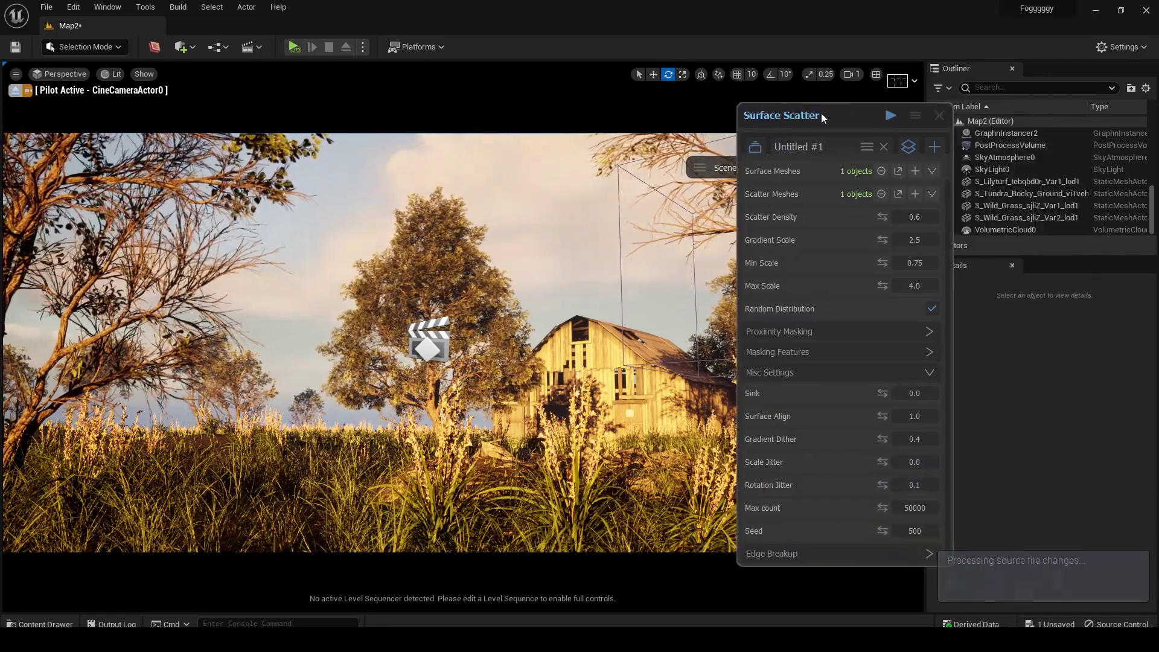
click(930, 533)
text(70)
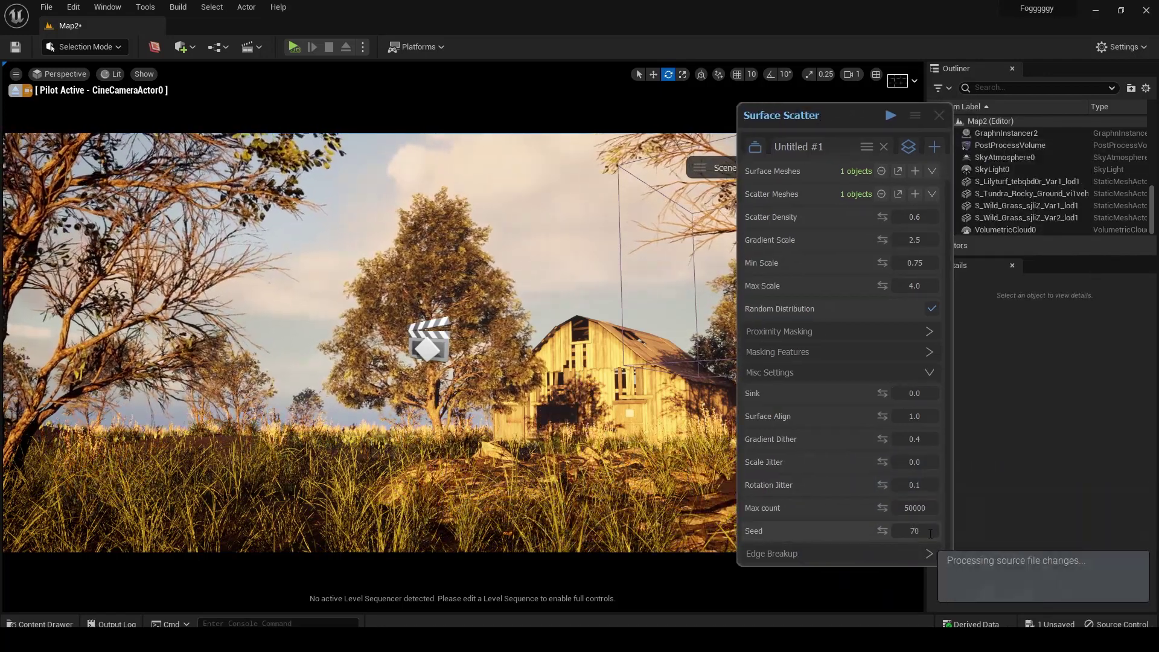
text(0)
double_click(923, 531)
text(200)
drag(855, 117, 991, 115)
drag(1042, 534, 1048, 534)
text(5)
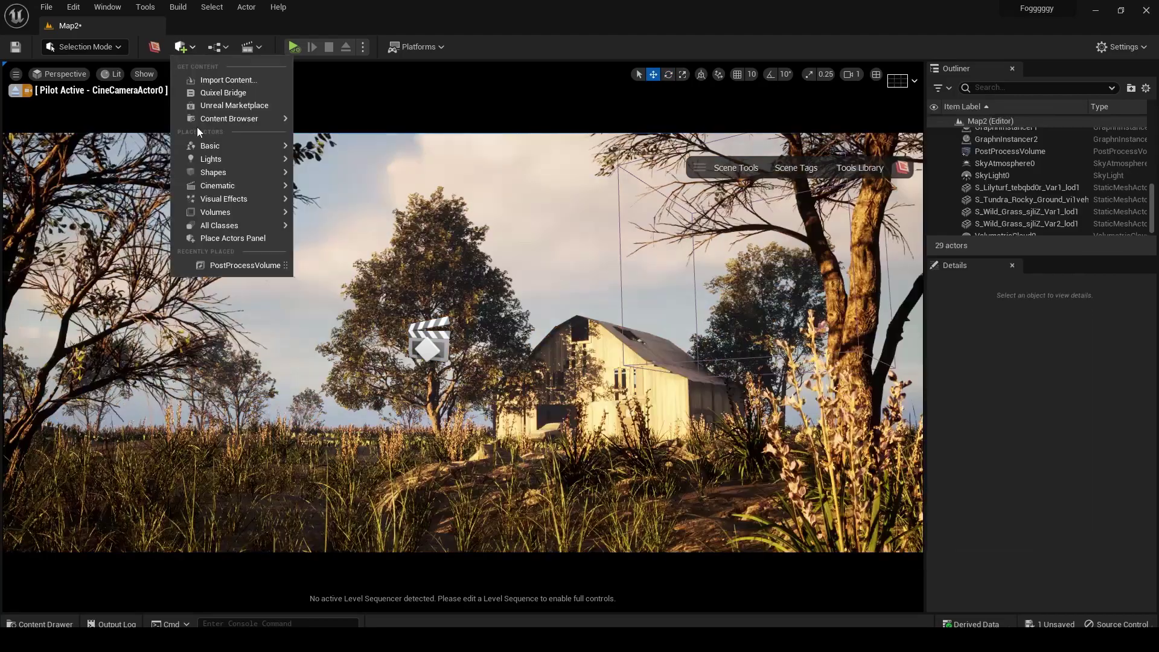
- Check the scene lighting with the HDRIBackdrop hidden and shown again
click(935, 183)
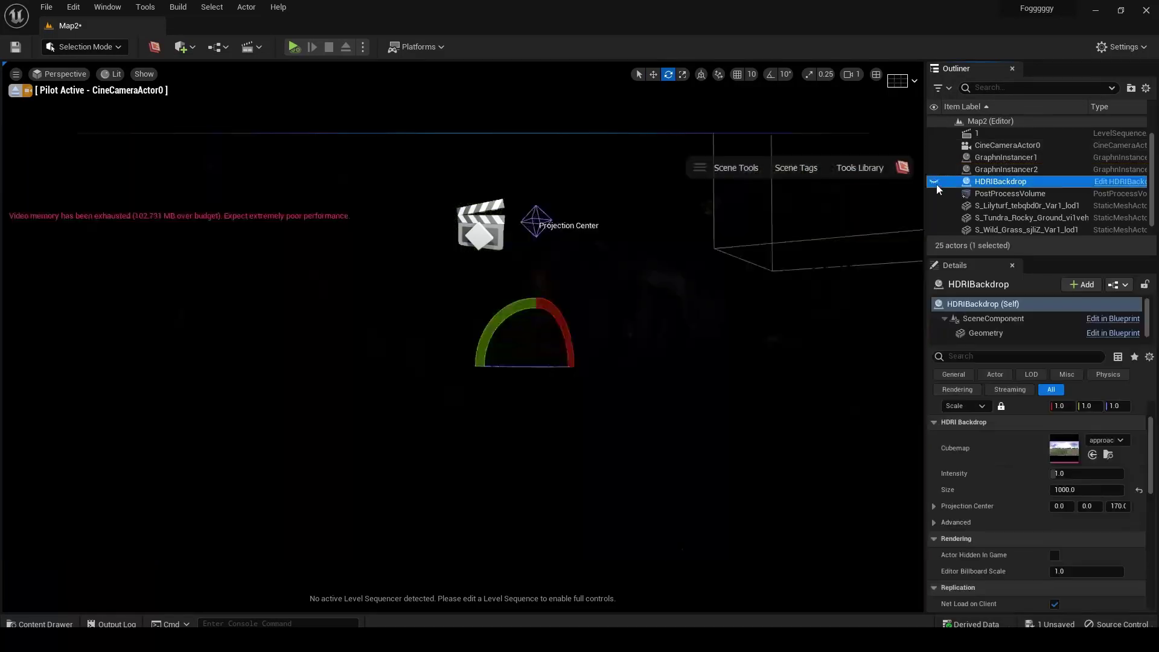
click(935, 182)
- Rotate the rocky ground mesh slightly and duplicate it across the foreground away from the tree
right_drag(525, 338, 539, 278)
click(712, 452)
drag(748, 404, 752, 401)
key(w)
alt+drag(755, 450, 436, 502)
- Rotate and reposition the duplicated rocky ground mesh so its rocks cover the grassy foreground before the barn
key(e)
right_drag(459, 422, 484, 422)
drag(481, 495, 326, 483)
key(w)
key(e)
key(w)
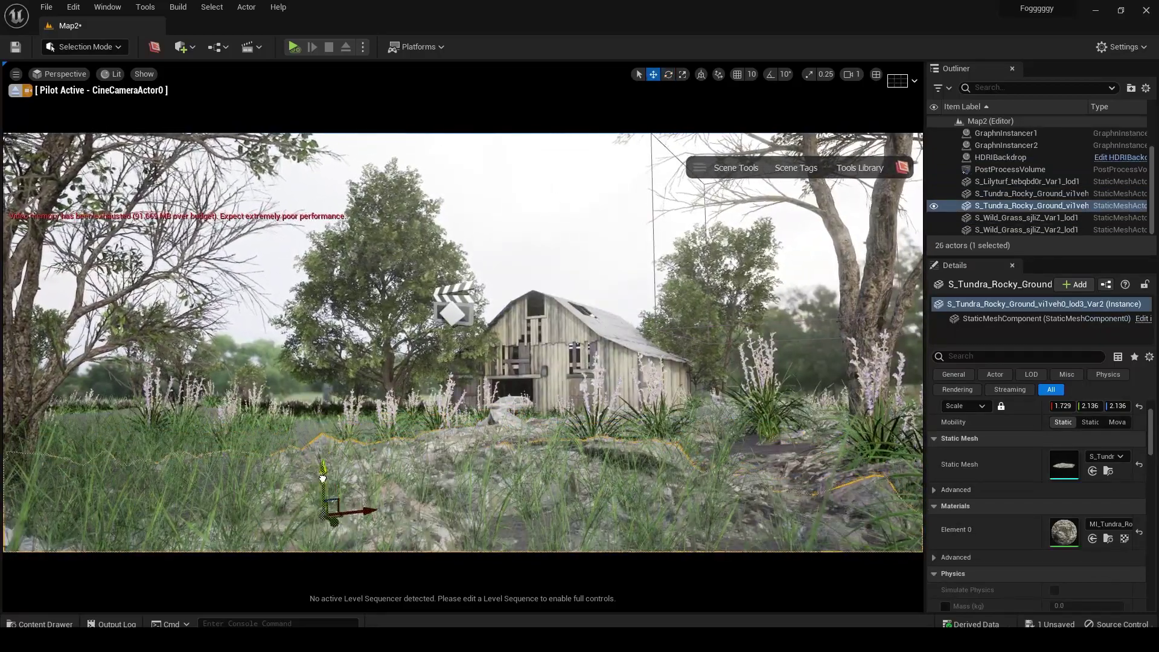
key(Escape)
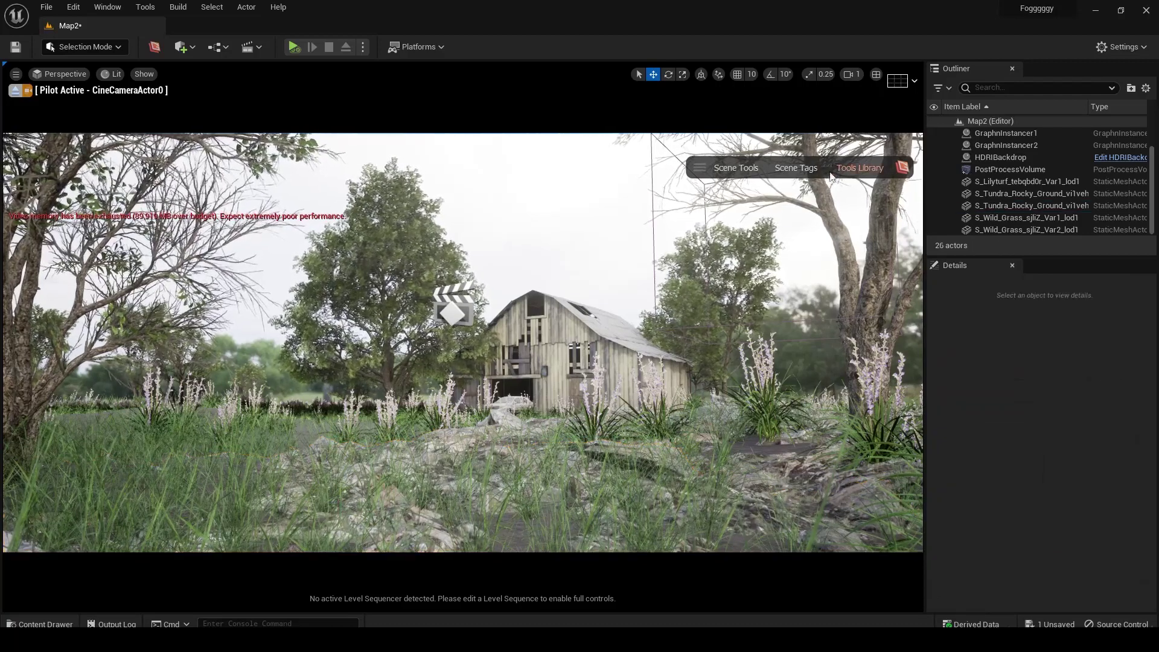
- Set the Wild Grass scatter layer's min scale to 0.5 and max scale to 0.8, and close the scatter tool
click(745, 168)
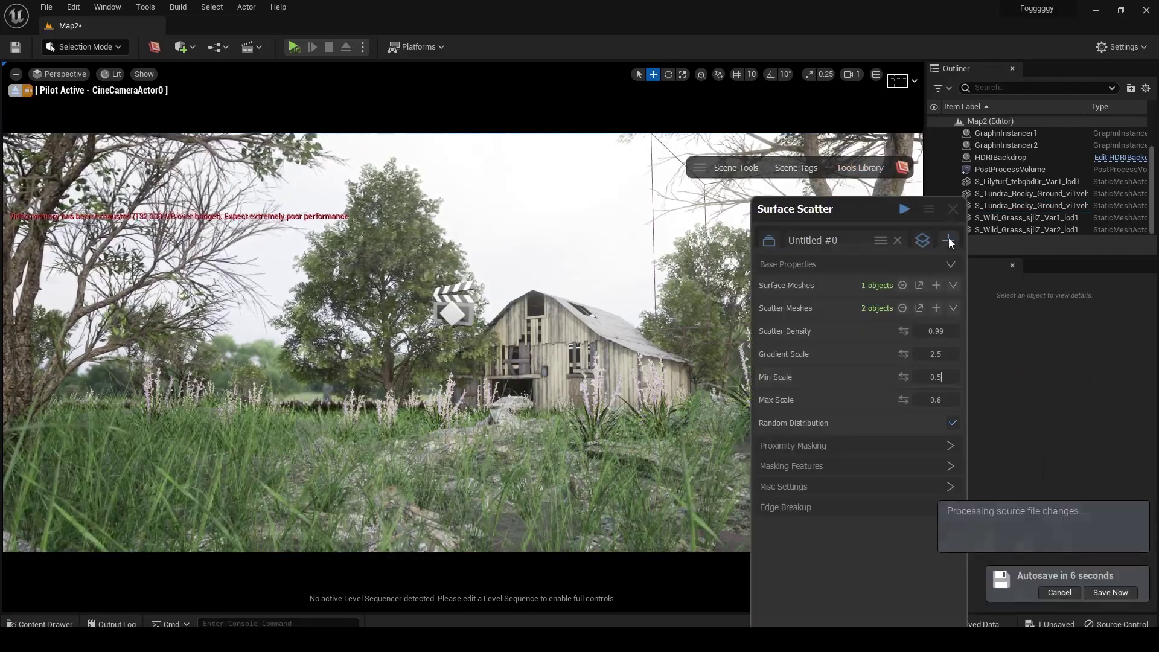
drag(859, 209, 989, 181)
click(1083, 181)
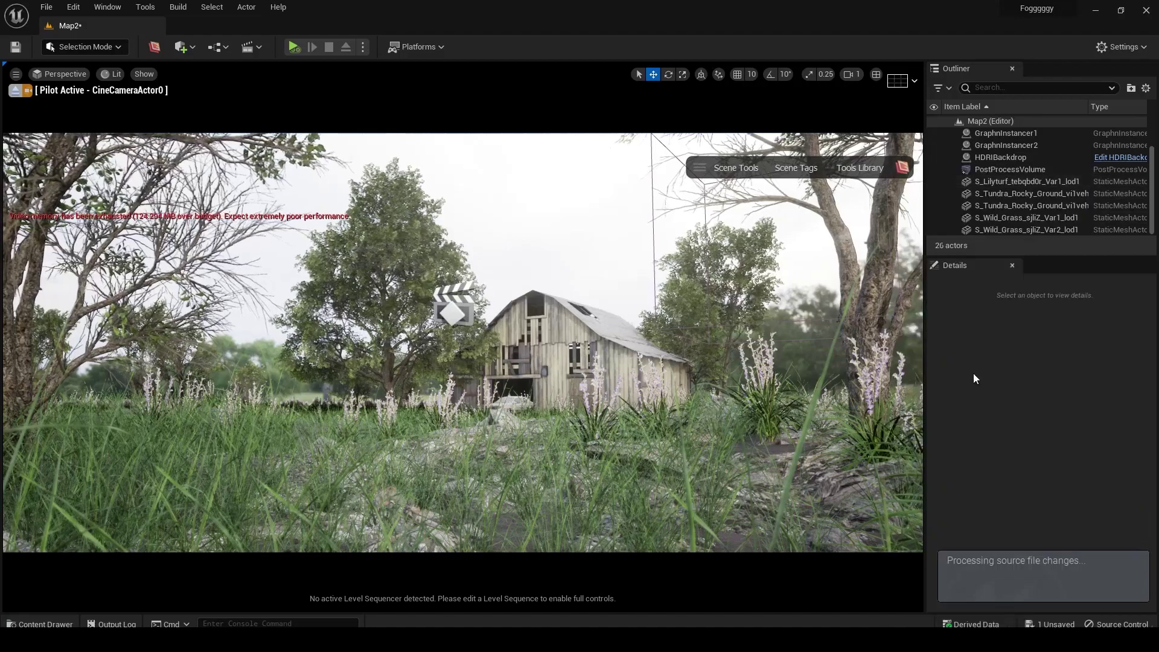
- Rotate the HDRIBackdrop around its vertical axis to change the sky and light direction behind the barn
click(503, 430)
key(e)
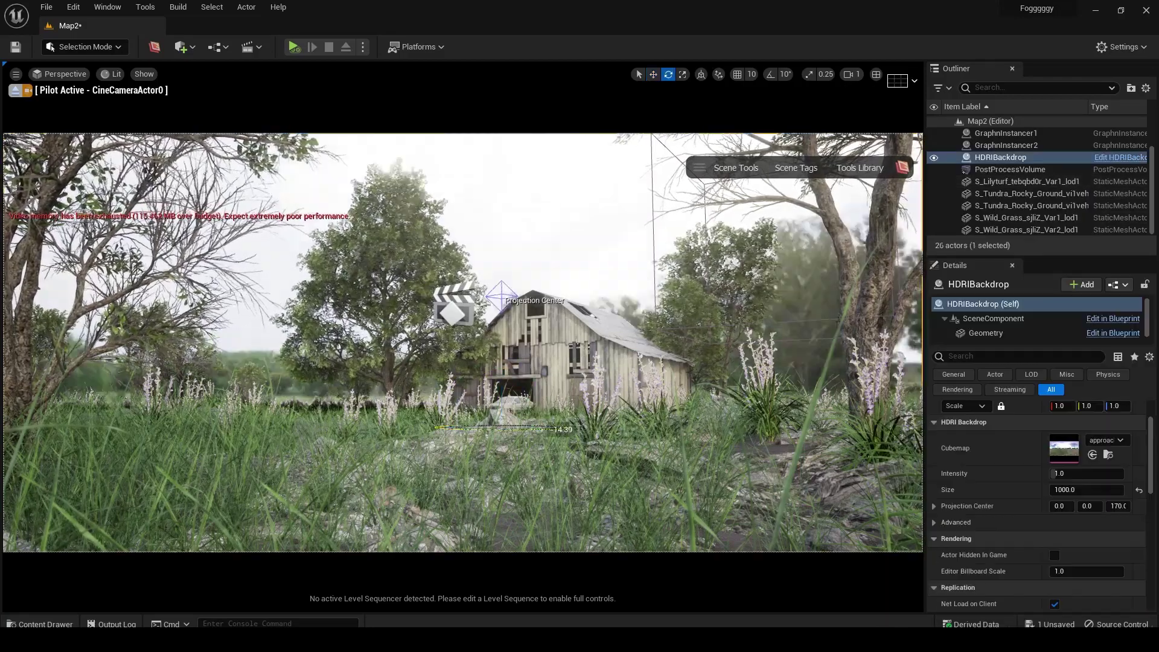
drag(546, 428, 429, 428)
- Set the intensity of the HDRIBackdrop's Skylight component to 0.8
scroll(979, 322, down, 1)
click(982, 335)
click(1081, 555)
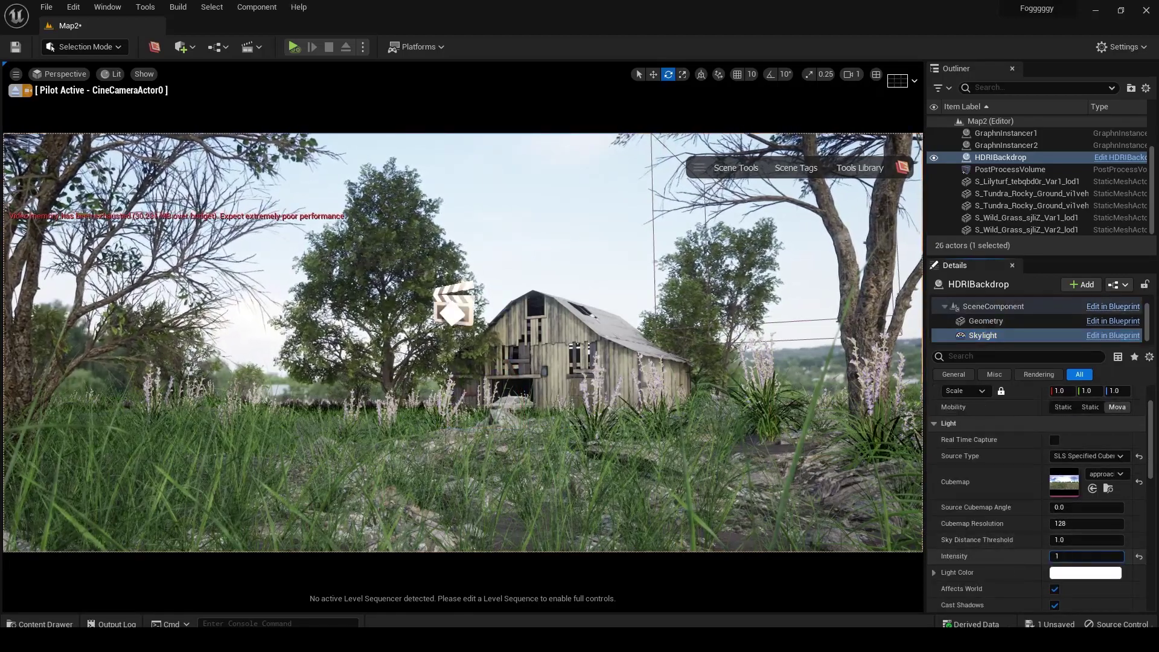
key(BackSpace)
key(Return)
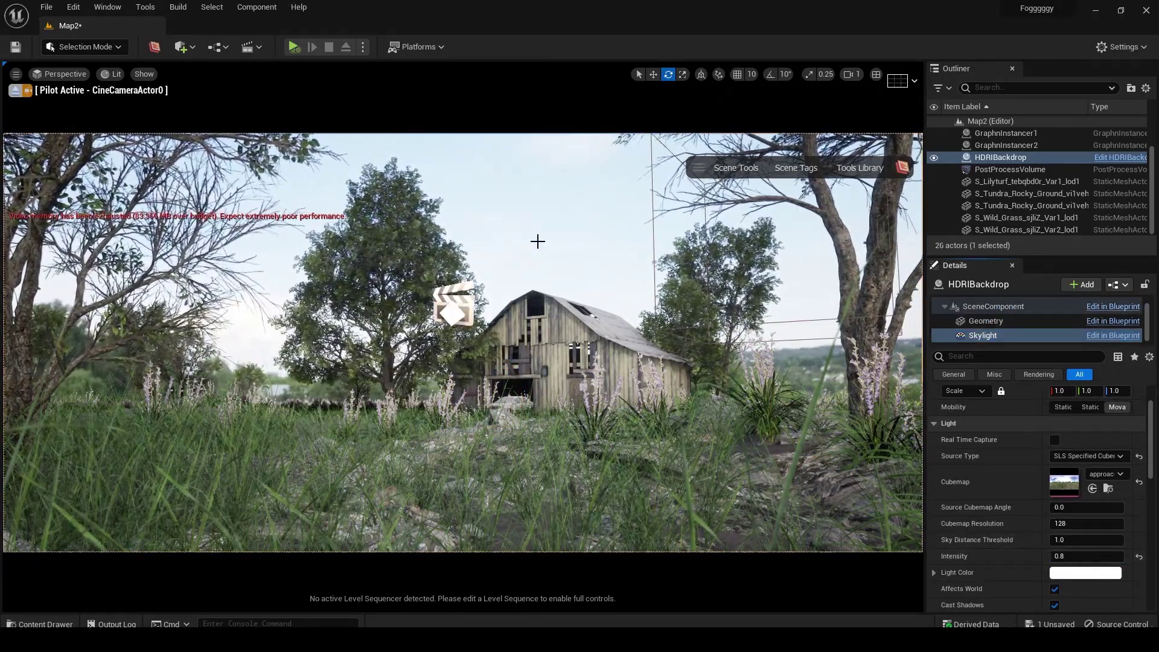
- Fine-tune the HDRIBackdrop's settings slightly
click(1009, 169)
scroll(1029, 441, down, 5)
click(999, 157)
scroll(1030, 459, up, 4)
scroll(1030, 459, up, 1)
mouse_move(1068, 520)
mouse_down()
mouse_move(1080, 520)
mouse_move(1065, 520)
mouse_up()
- Raise the vignette intensity in the PostProcessVolume's image effects
click(1009, 169)
scroll(966, 483, down, 10)
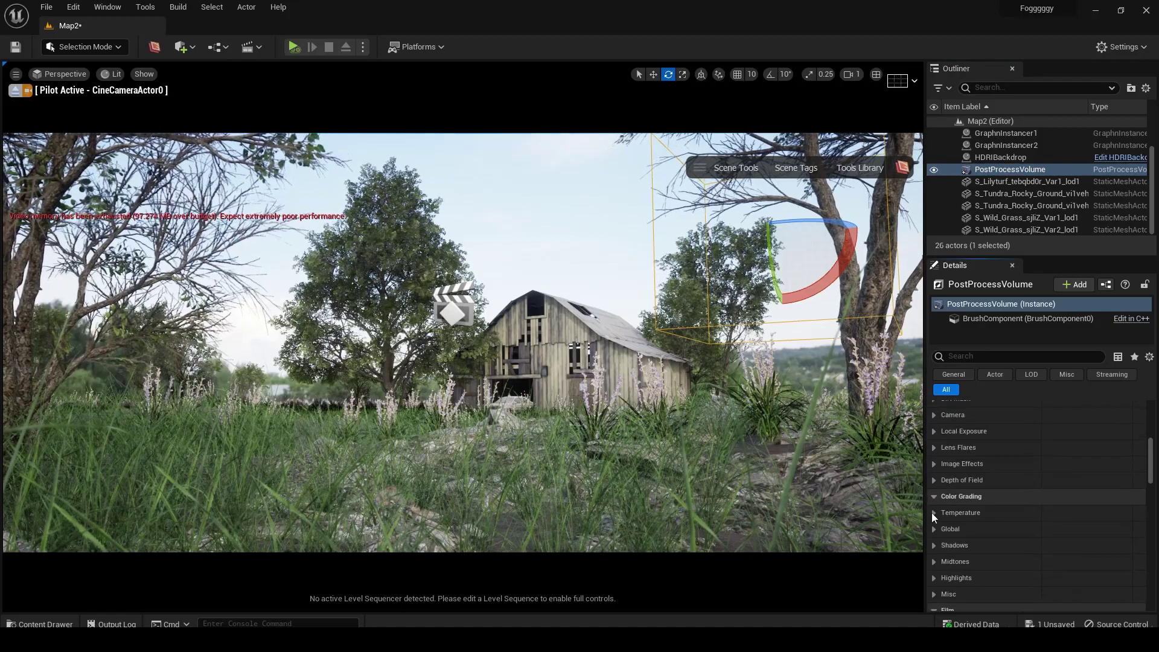
click(934, 464)
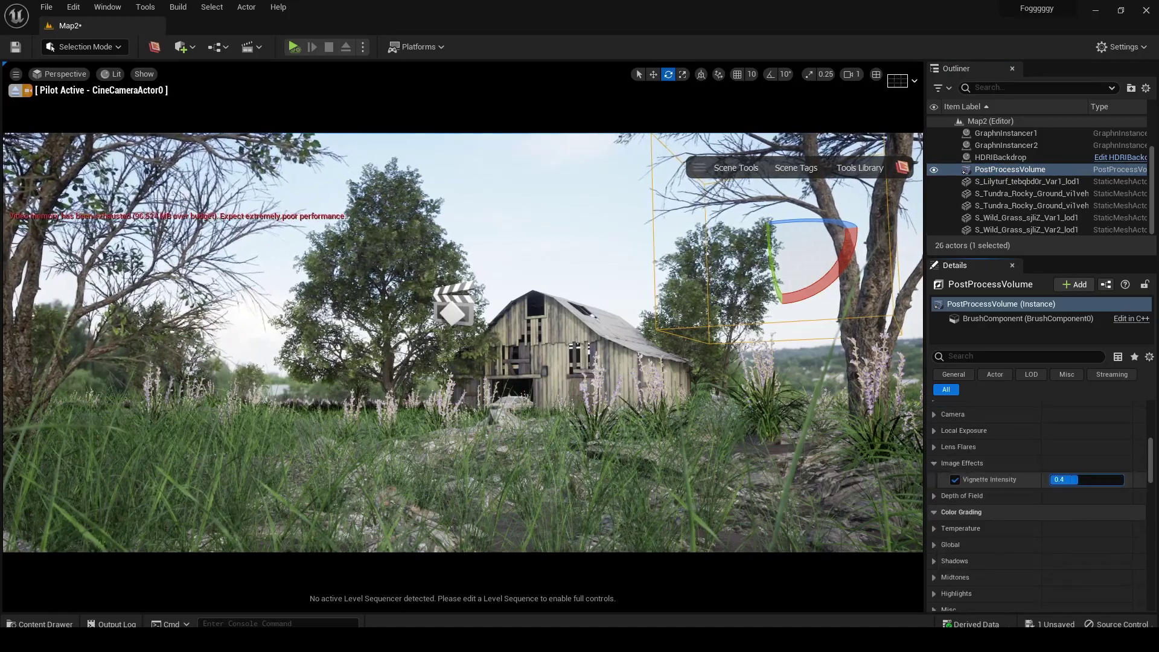
drag(1062, 479, 1099, 479)
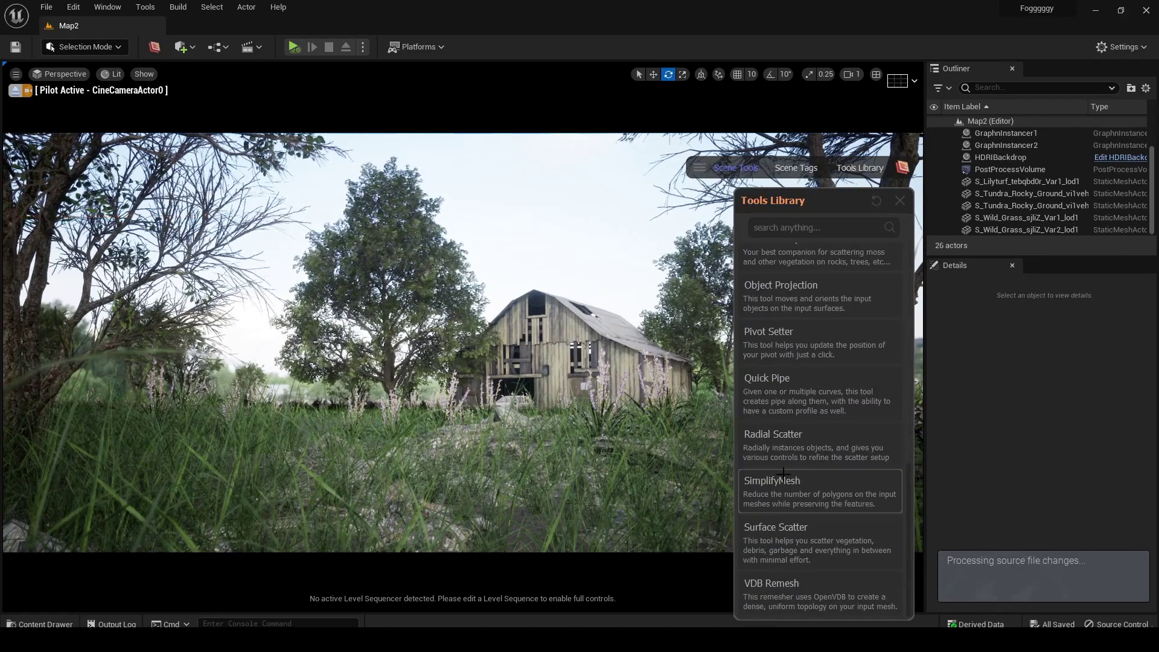
- Start the Moss Buildup tool and assign the barn as its surface mesh
scroll(791, 433, up, 3)
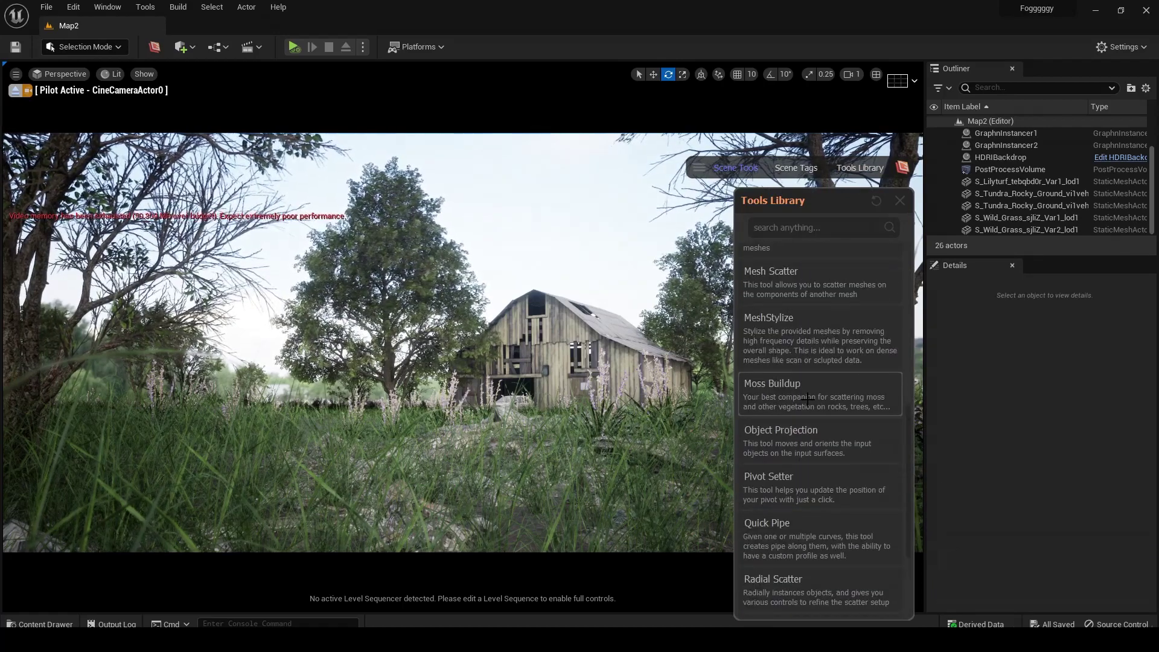
click(807, 399)
drag(654, 203, 853, 249)
click(600, 328)
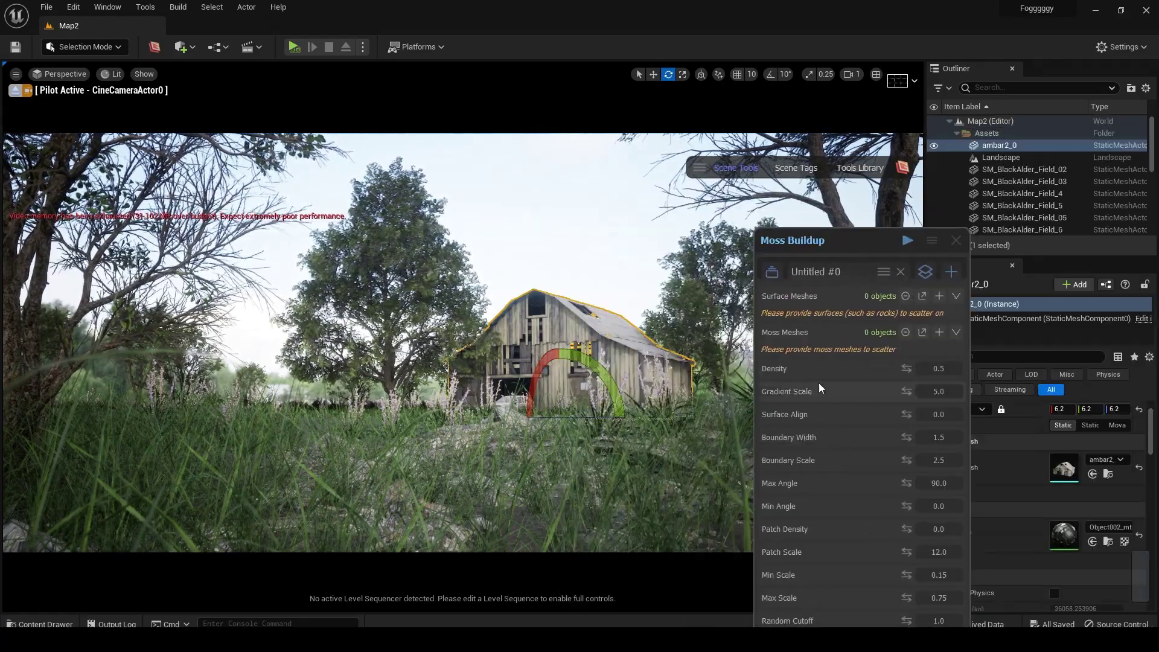
click(939, 297)
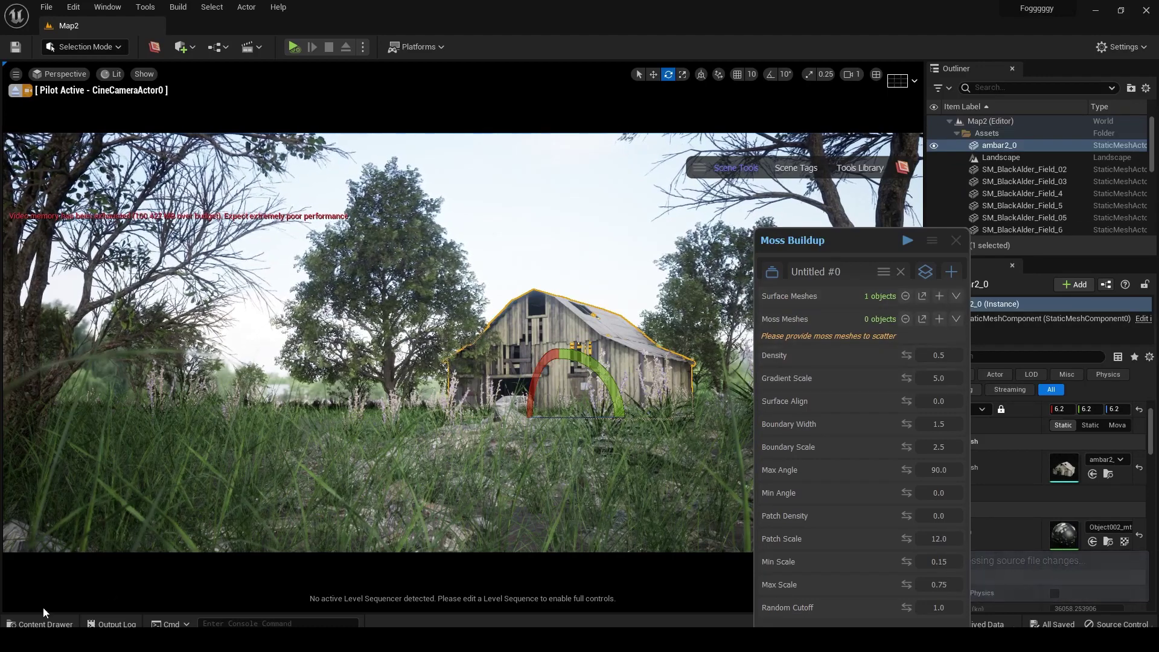
- Place the Grass Clumps Var1 mesh from the Megascans 3D plants in the foreground and assign it as the moss mesh
click(39, 623)
click(66, 550)
click(454, 503)
double_click(453, 504)
drag(508, 520, 459, 515)
key(w)
click(939, 318)
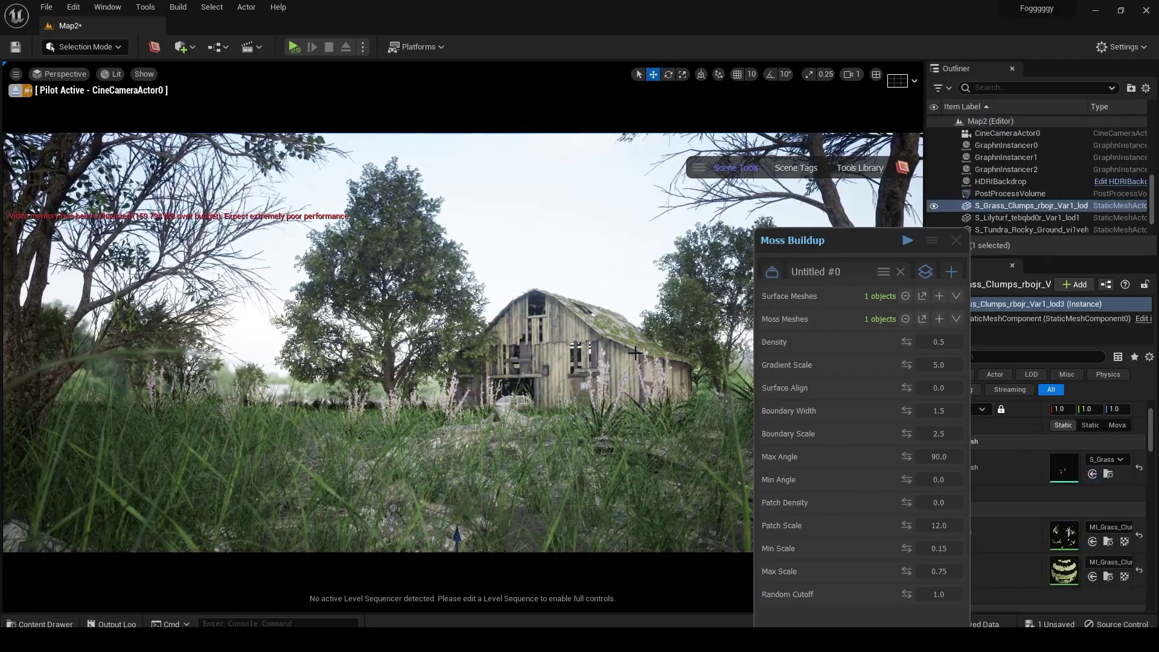
- Try Moss Buildup densities of 0.9 and 0.8 on the barn
click(953, 342)
text(0.9)
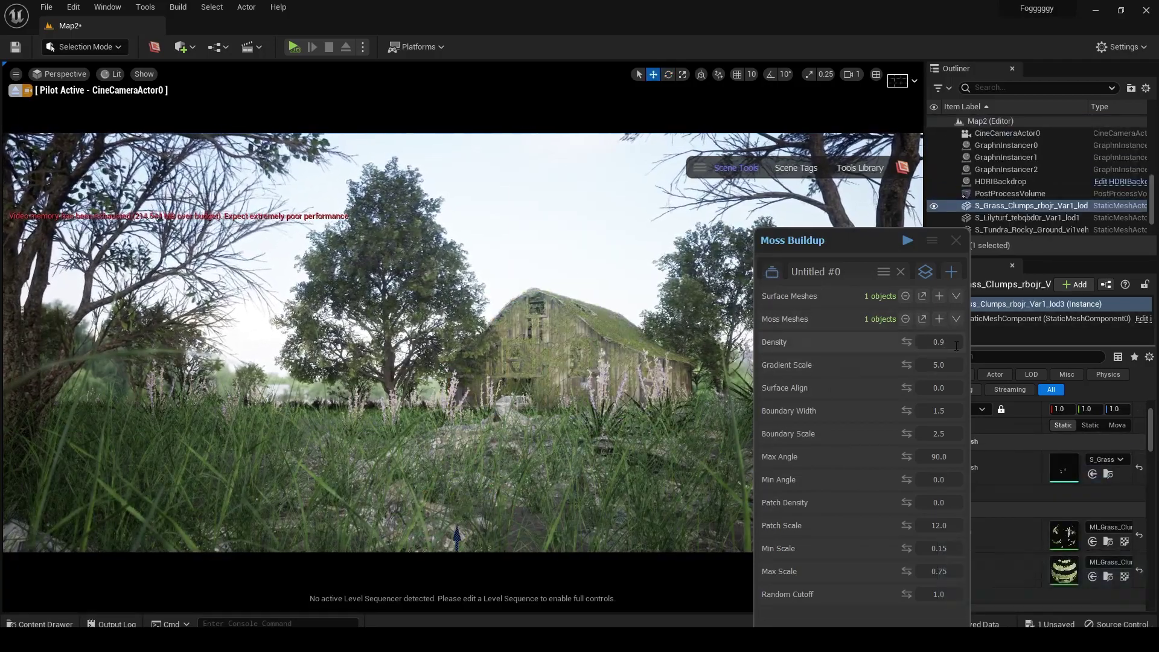
key(BackSpace)
text(8)
key(Return)
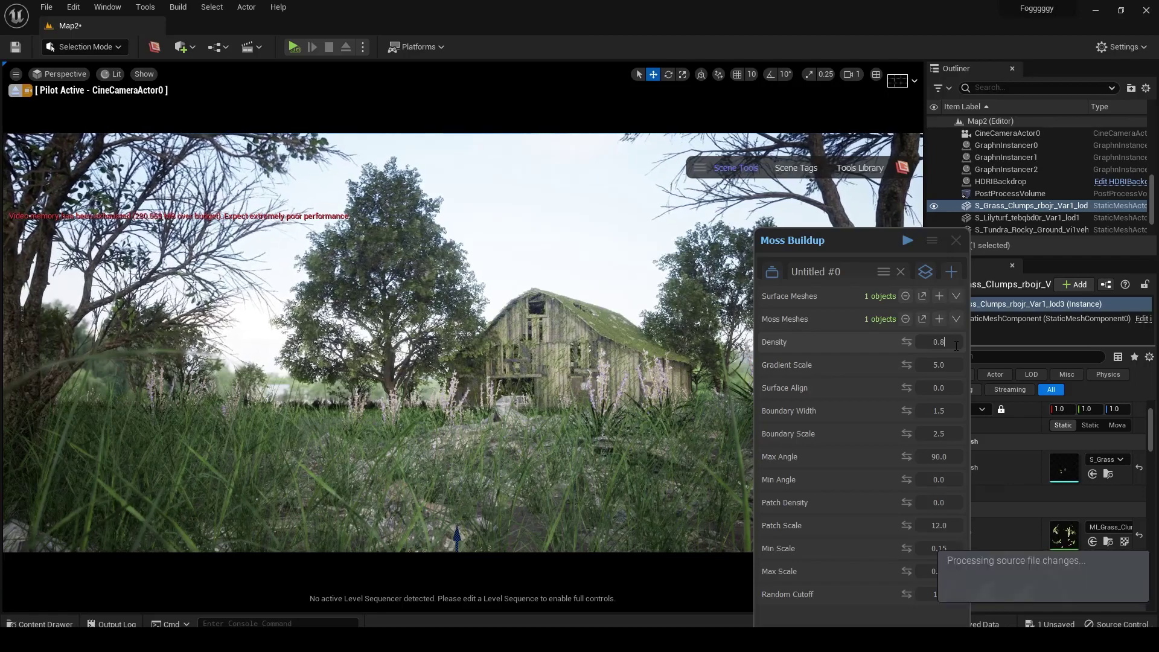
- Set the Moss Buildup density on the barn to 0.85 and close the tool
click(956, 342)
text(0.85)
key(Return)
click(956, 240)
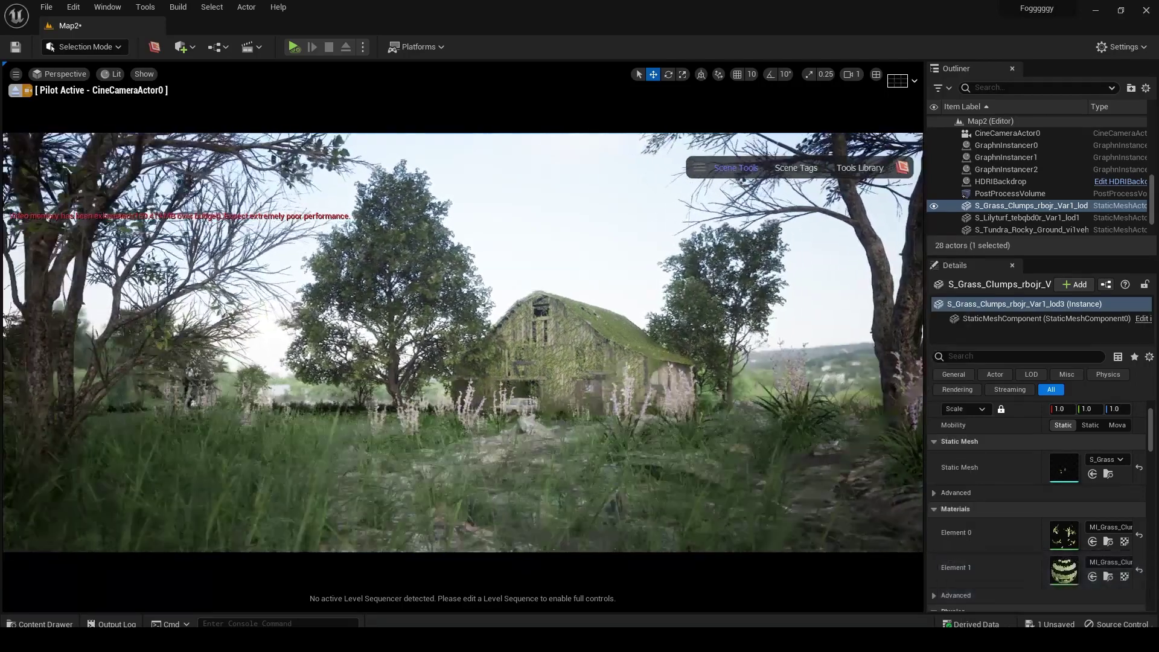
- Save the level and reframe the piloted cine camera on the moss-covered barn between the trees
key(ctrl+s)
key(w)
right_drag(611, 352, 609, 365)
key(s)
key(d)
key(a)
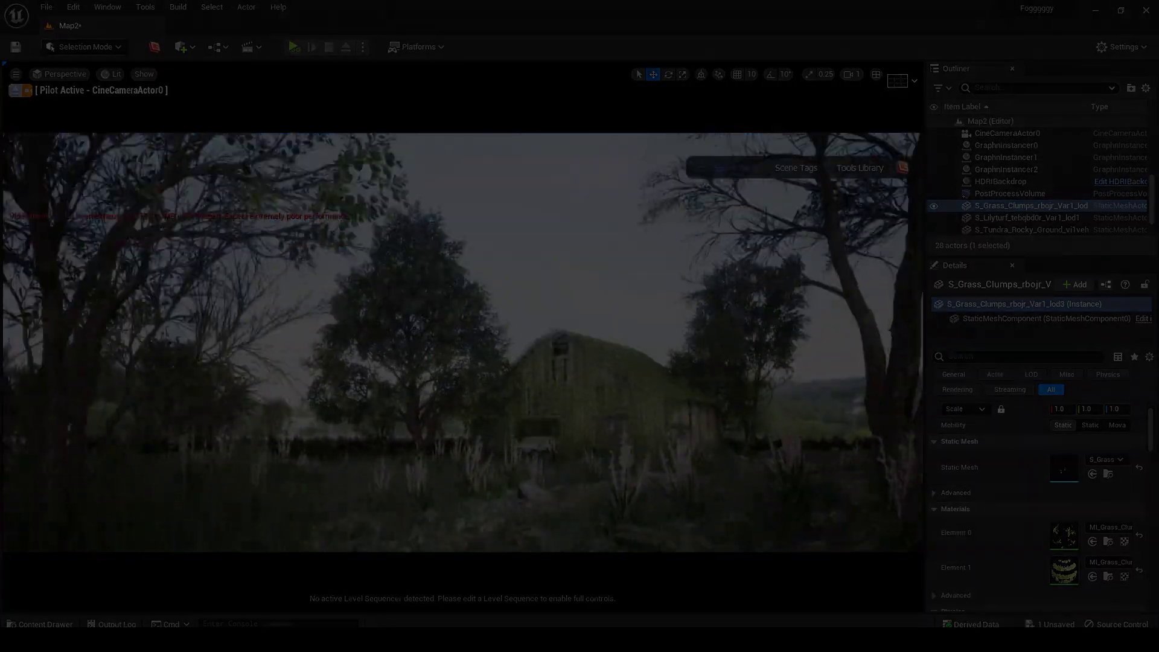